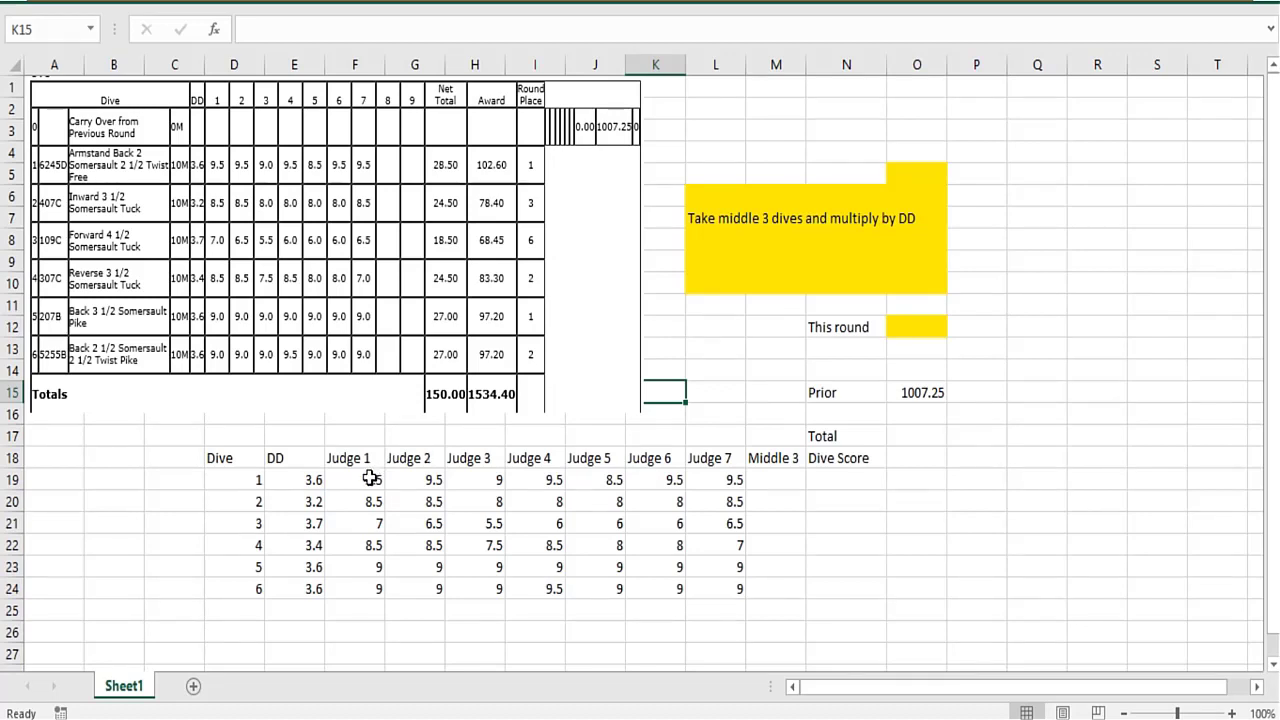
Examine the dives' DD values, the first dive's judge scores and the prior-round score
{"action": "left_click", "coordinate": [310, 588]}
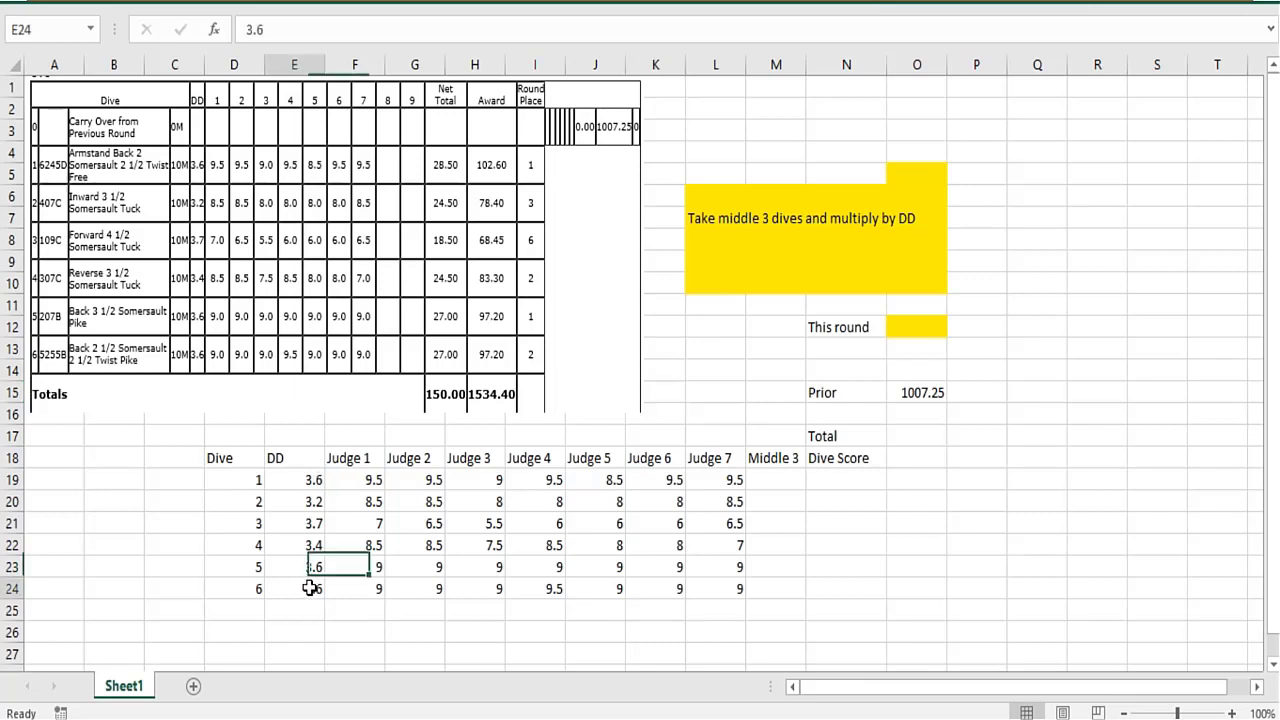
{"action": "left_click", "coordinate": [295, 481]}
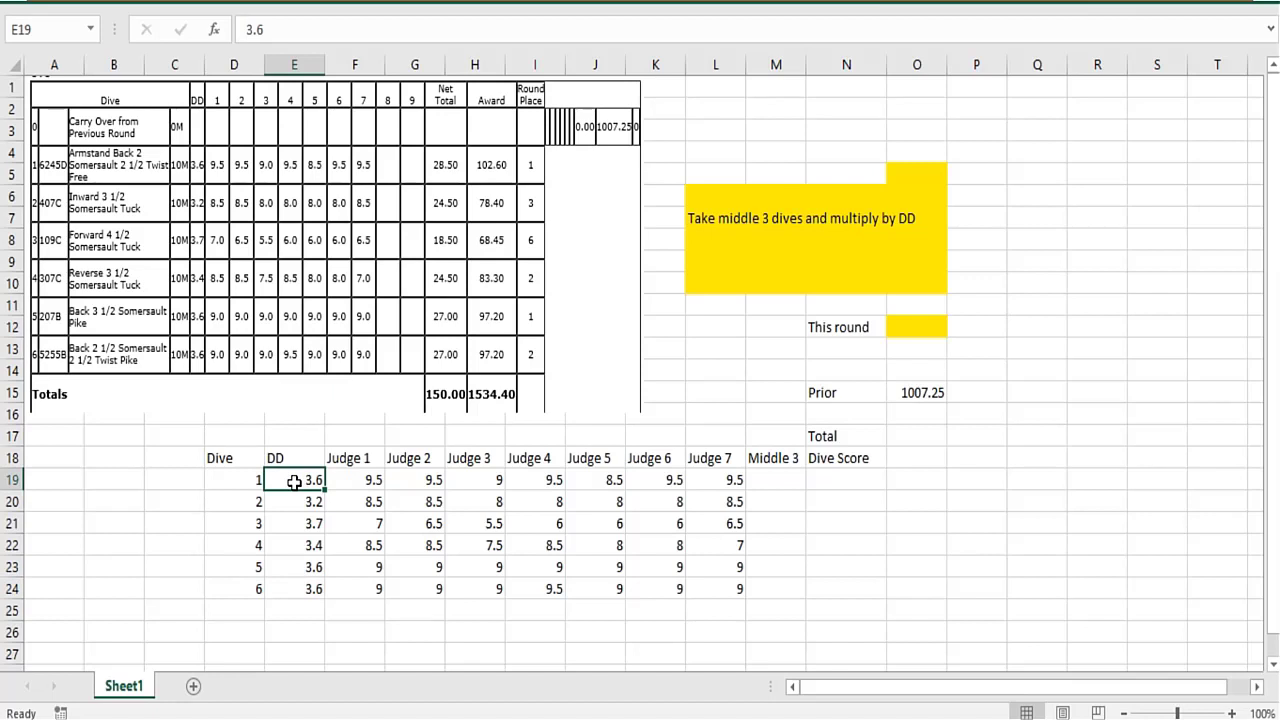
{"action": "left_click", "coordinate": [366, 481]}
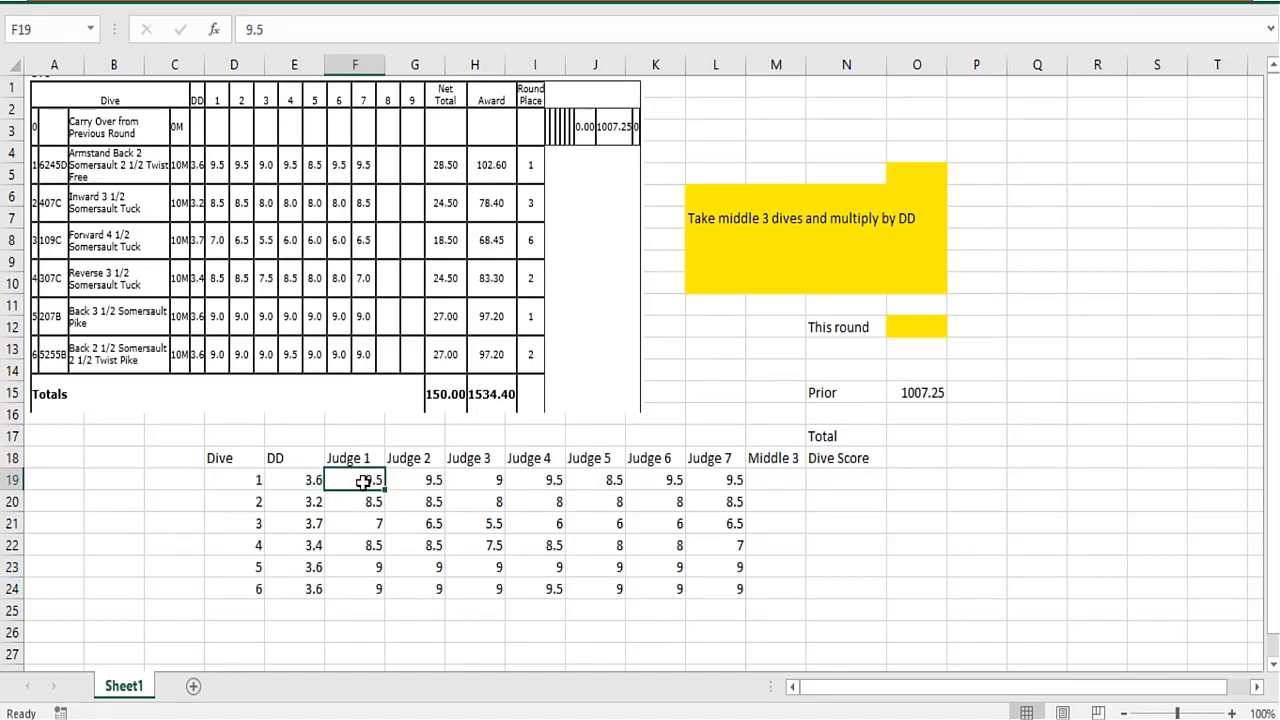
{"action": "left_click", "coordinate": [722, 482]}
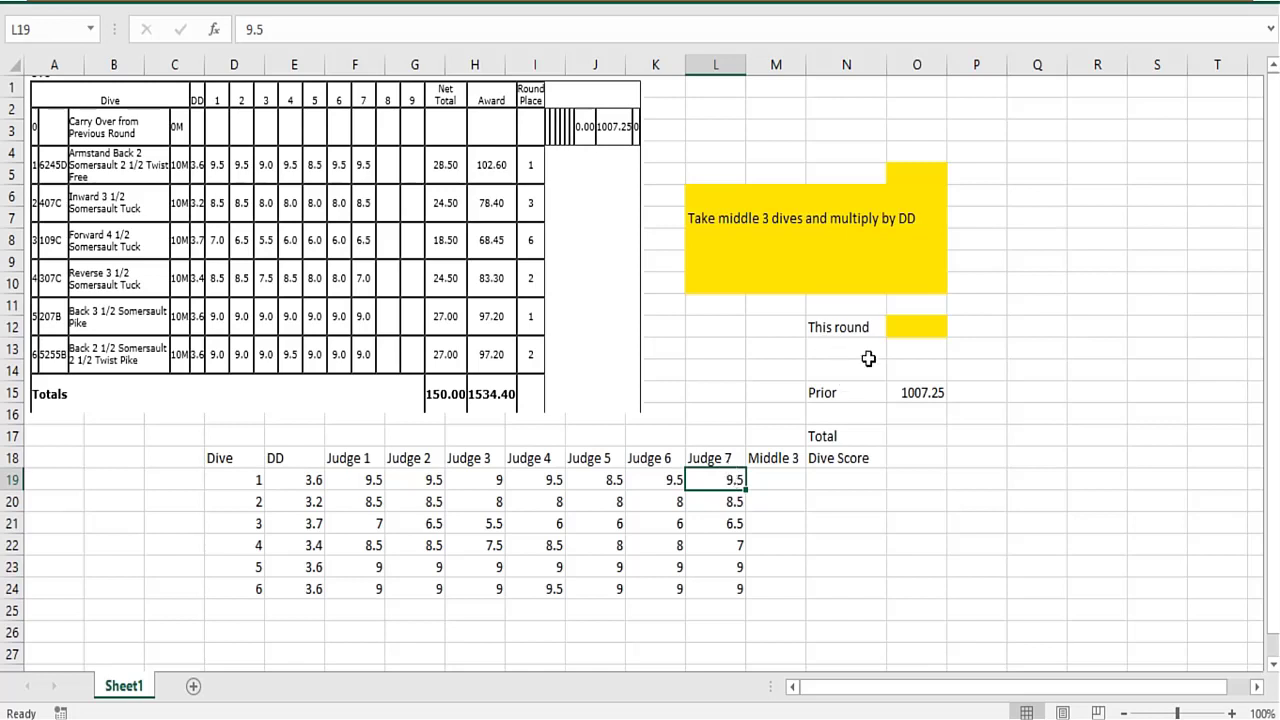
{"action": "left_click", "coordinate": [908, 388]}
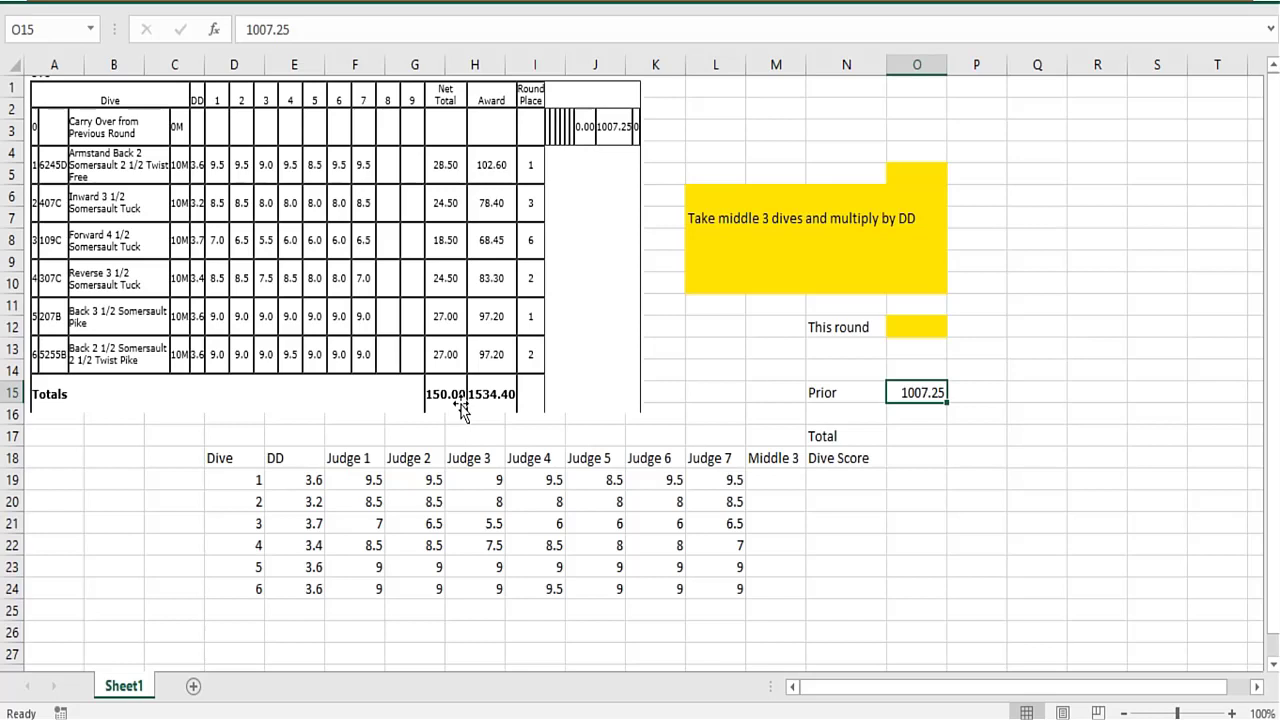
Enter =LARGE(F19:L19,3)+LARGE(F19:L19,4)+LARGE(F19:L19,5) in M19 and fill it down through M24 for all six dives
{"action": "left_click", "coordinate": [764, 482]}
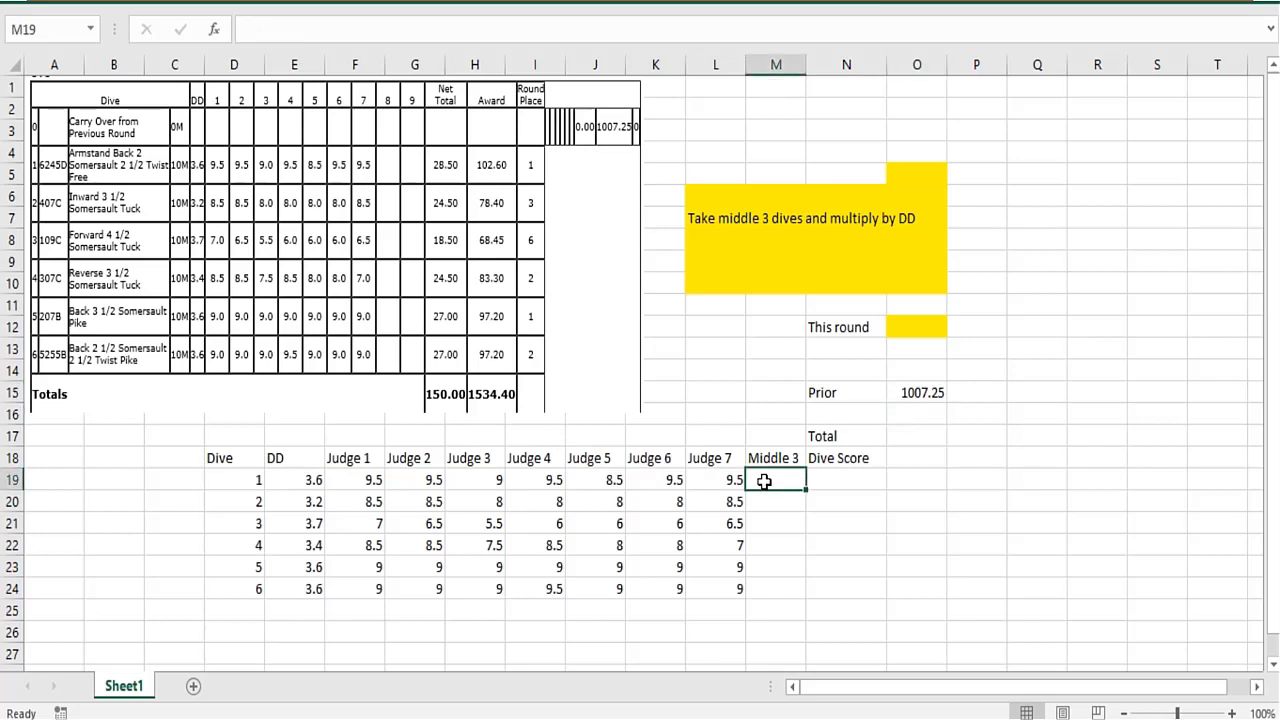
{"action": "type", "text": "=l"}
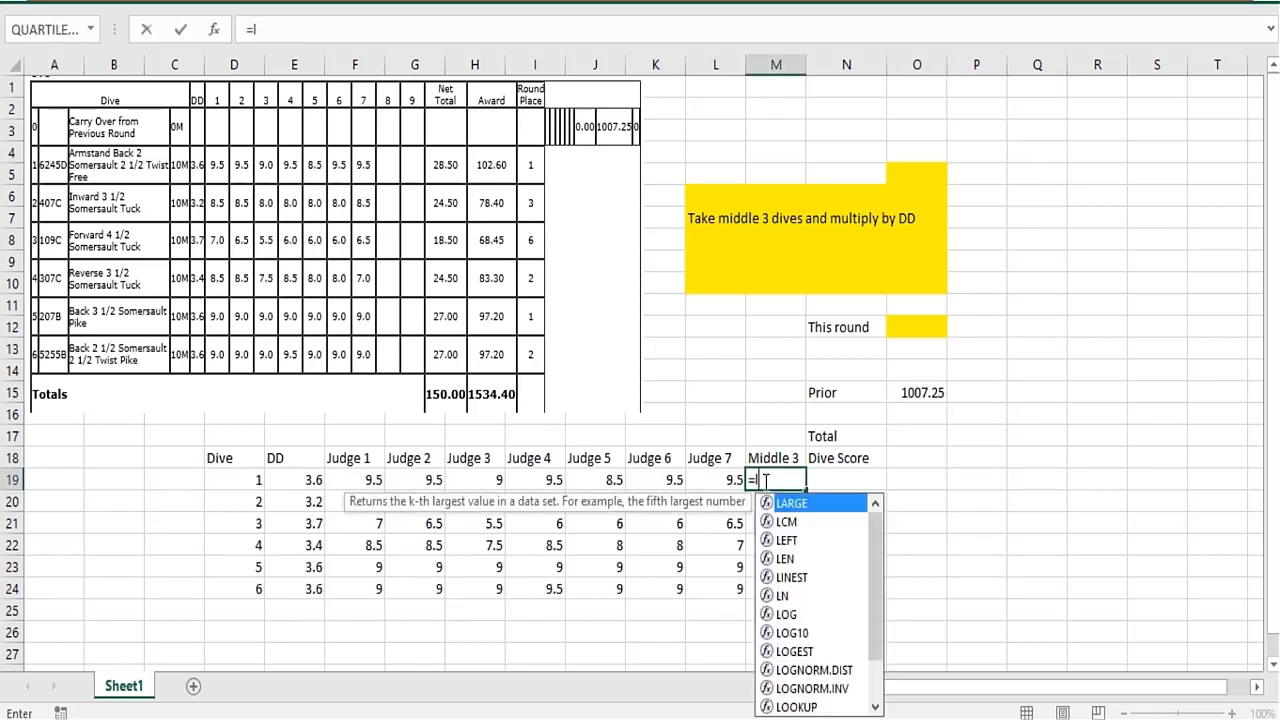
{"action": "type", "text": "arge("}
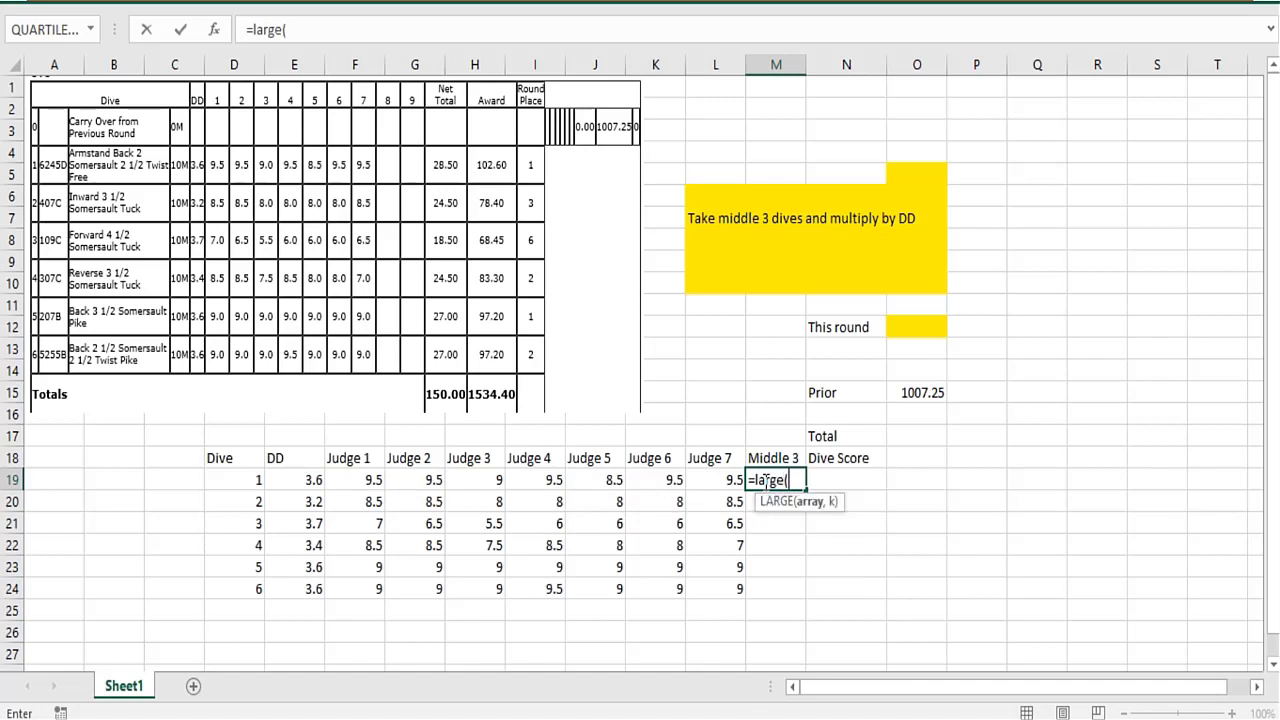
{"action": "left_click_drag", "start_coordinate": [354, 486], "coordinate": [716, 477]}
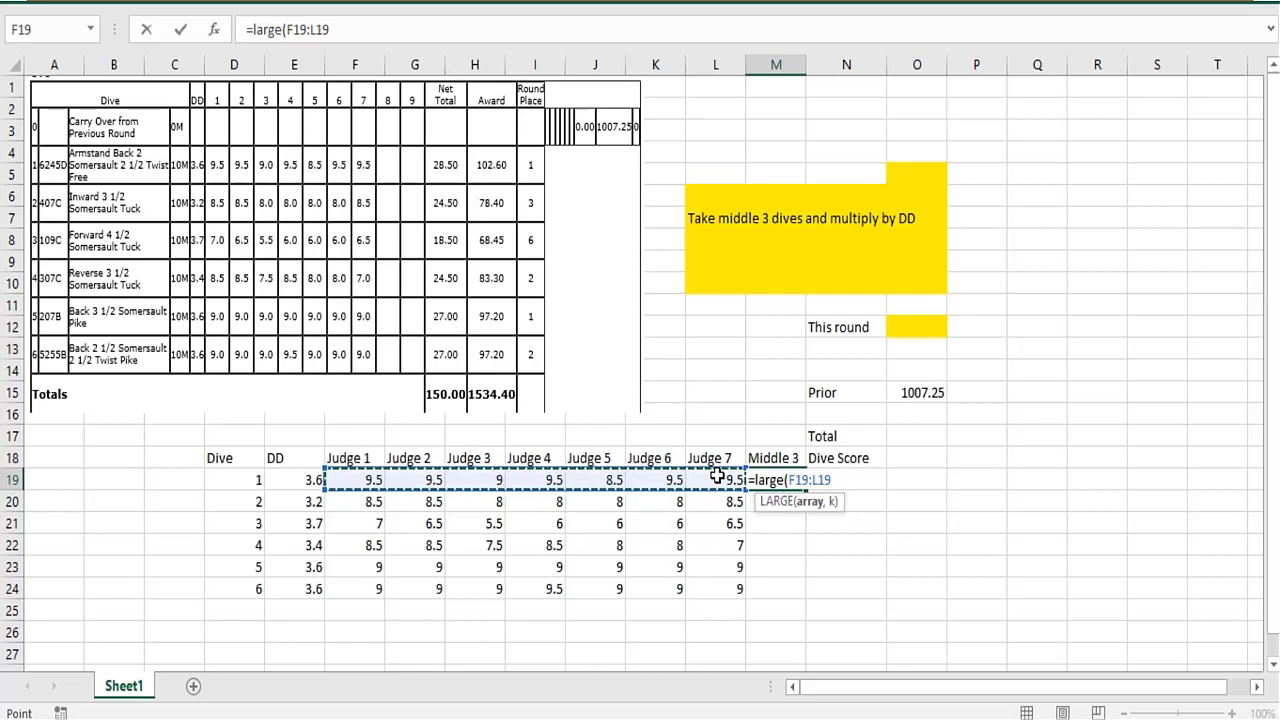
{"action": "type", "text": ","}
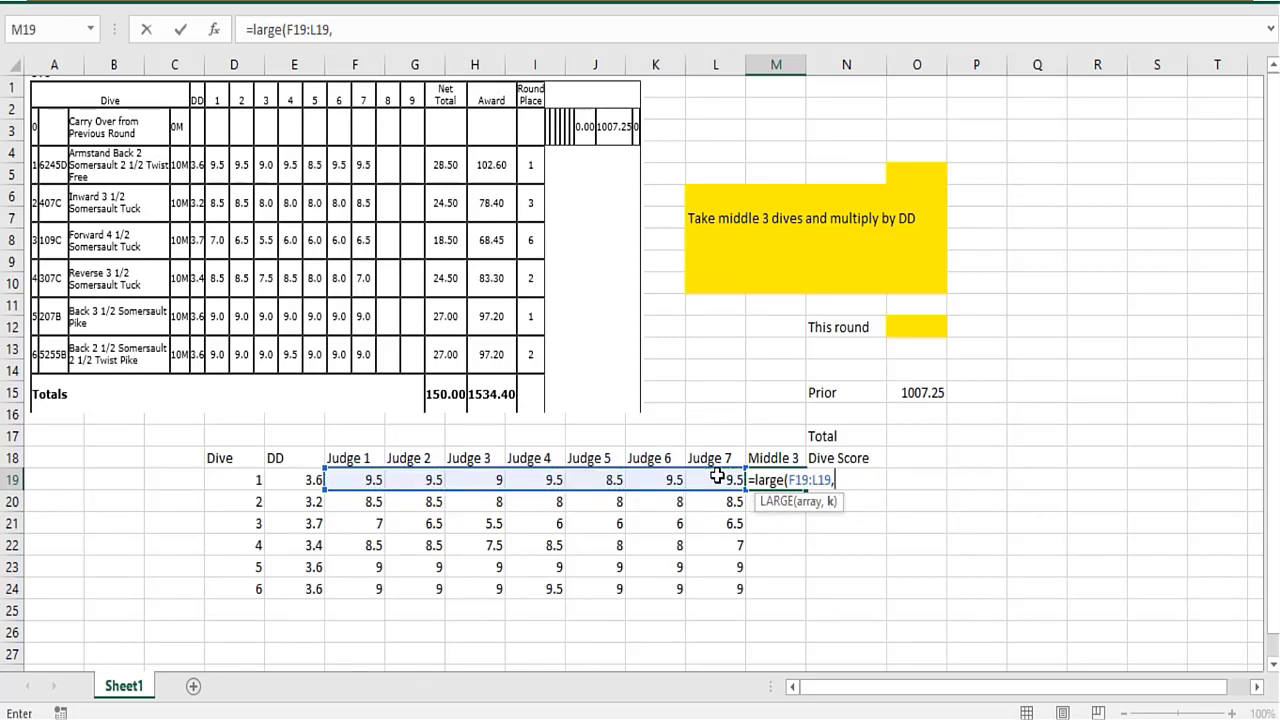
{"action": "type", "text": "3)+l"}
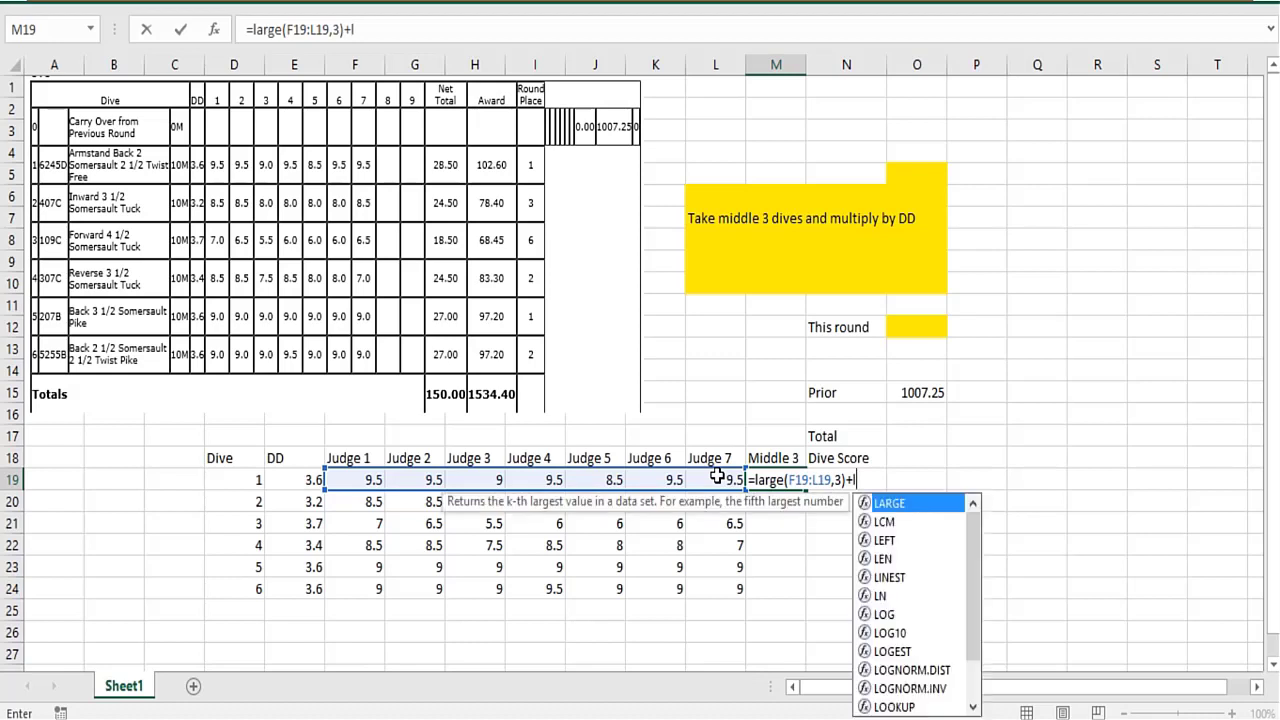
{"action": "type", "text": "arge("}
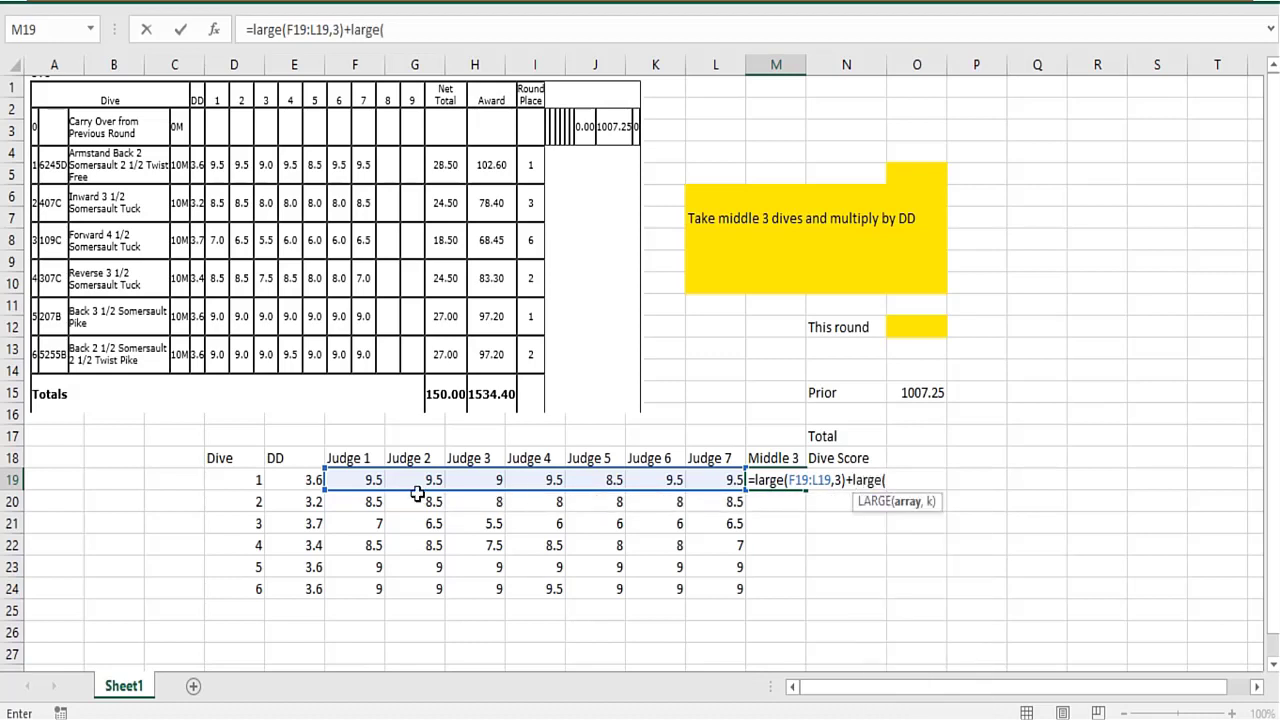
{"action": "left_click_drag", "start_coordinate": [372, 480], "coordinate": [688, 477]}
{"action": "type", "text": ",4"}
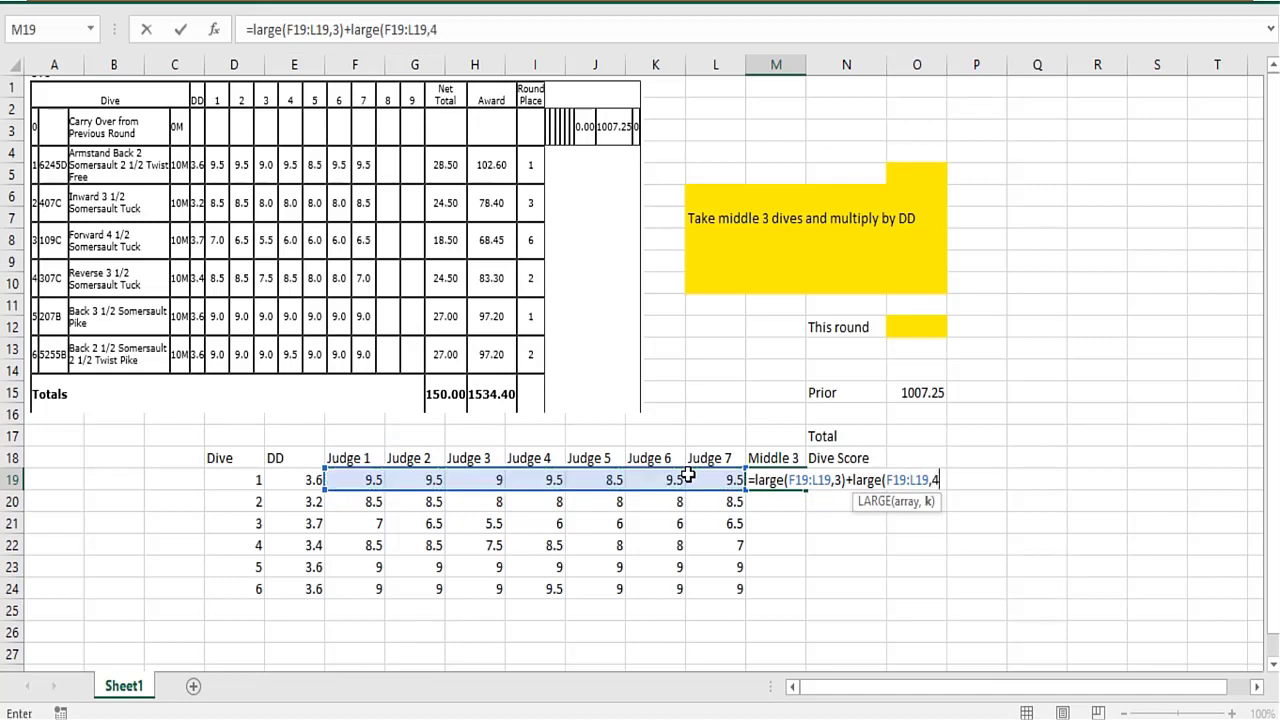
{"action": "type", "text": ")+large("}
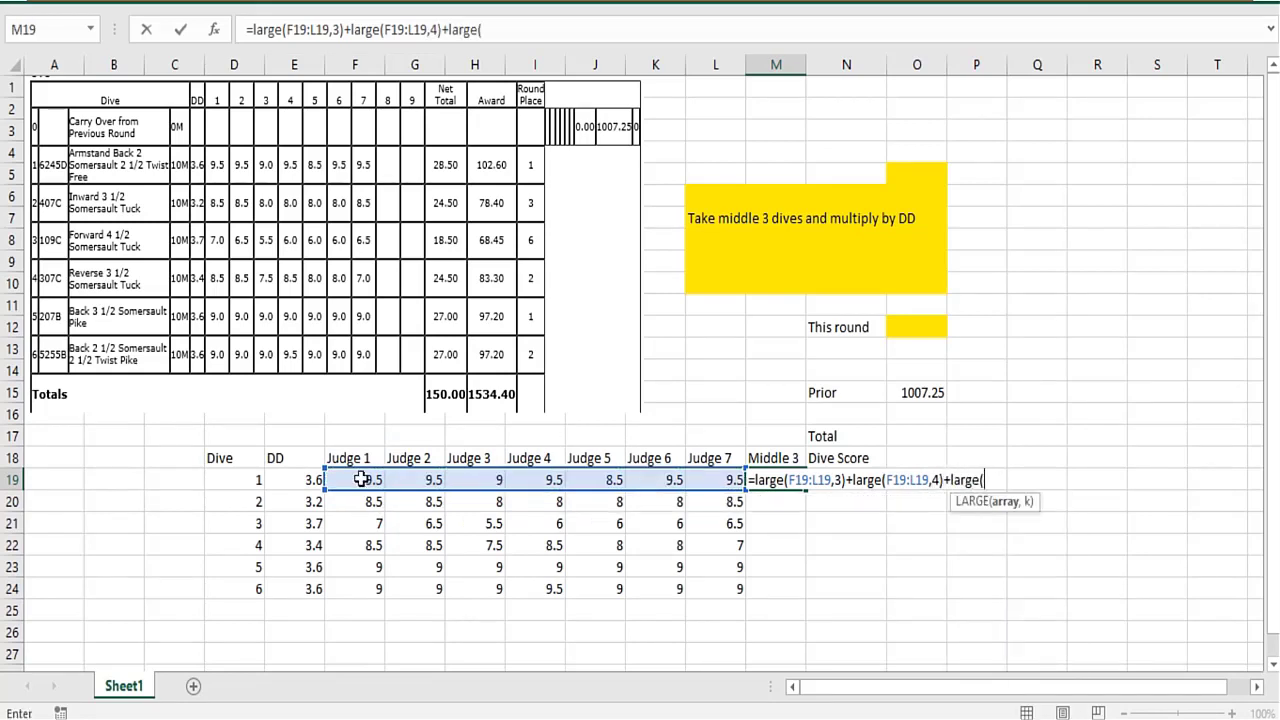
{"action": "left_click_drag", "start_coordinate": [362, 480], "coordinate": [693, 495]}
{"action": "type", "text": ",5"}
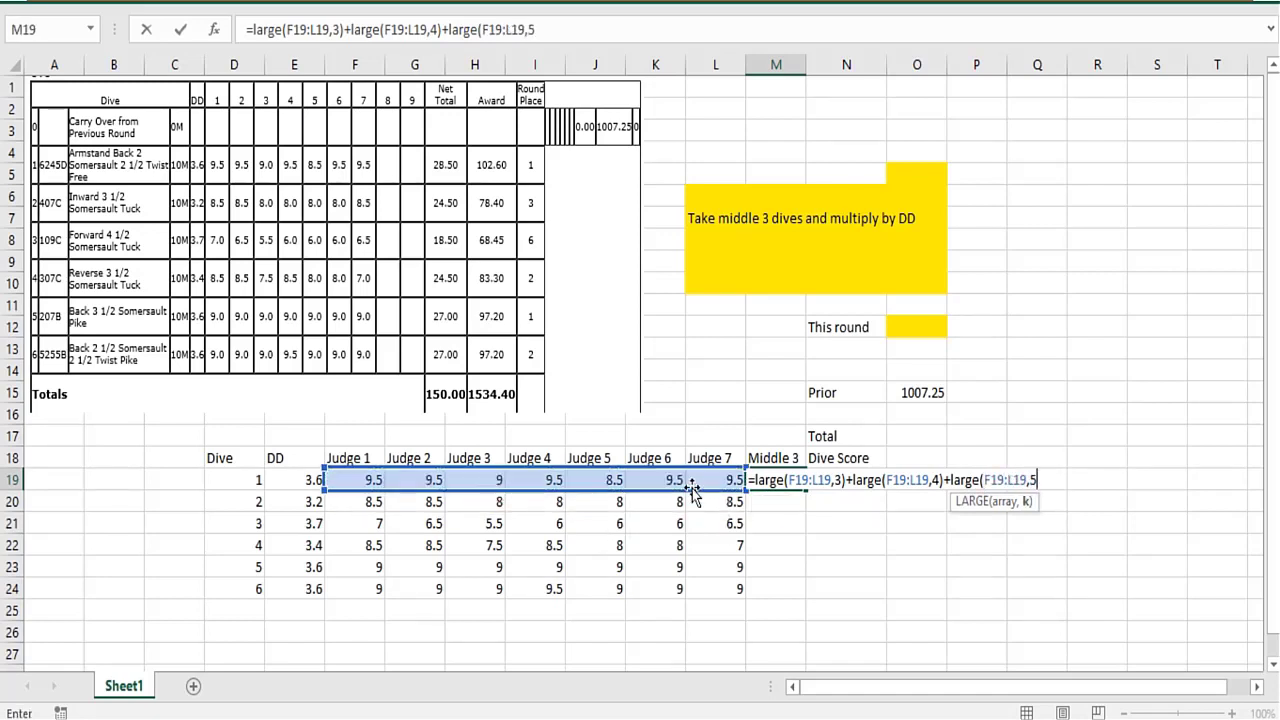
{"action": "type", "text": ")"}
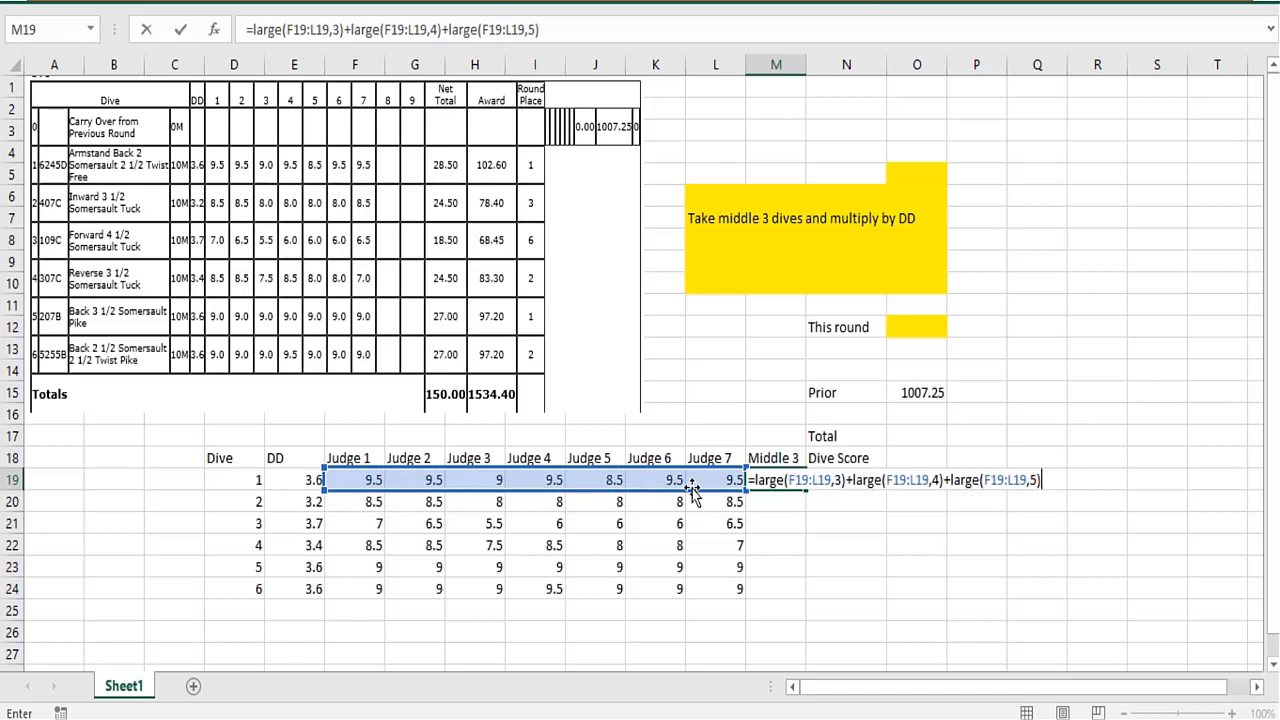
{"action": "key", "text": "Return"}
{"action": "left_click", "coordinate": [791, 479]}
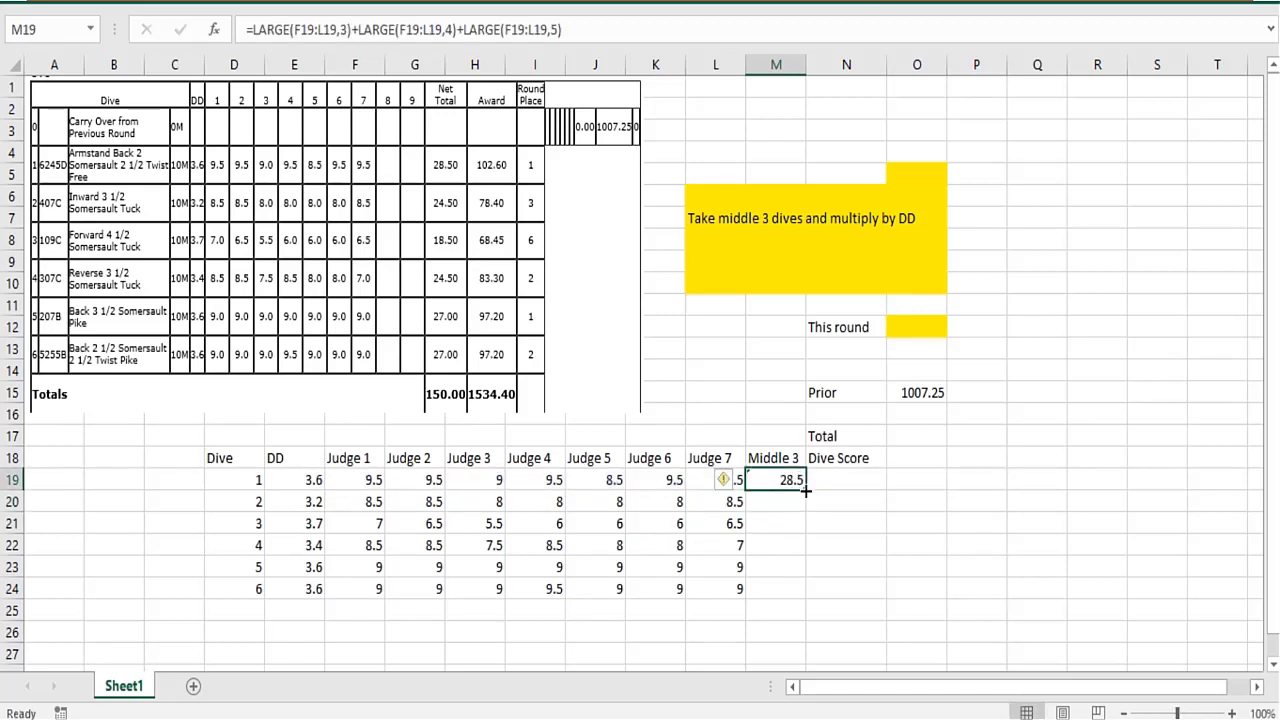
{"action": "left_click_drag", "start_coordinate": [806, 490], "coordinate": [788, 595]}
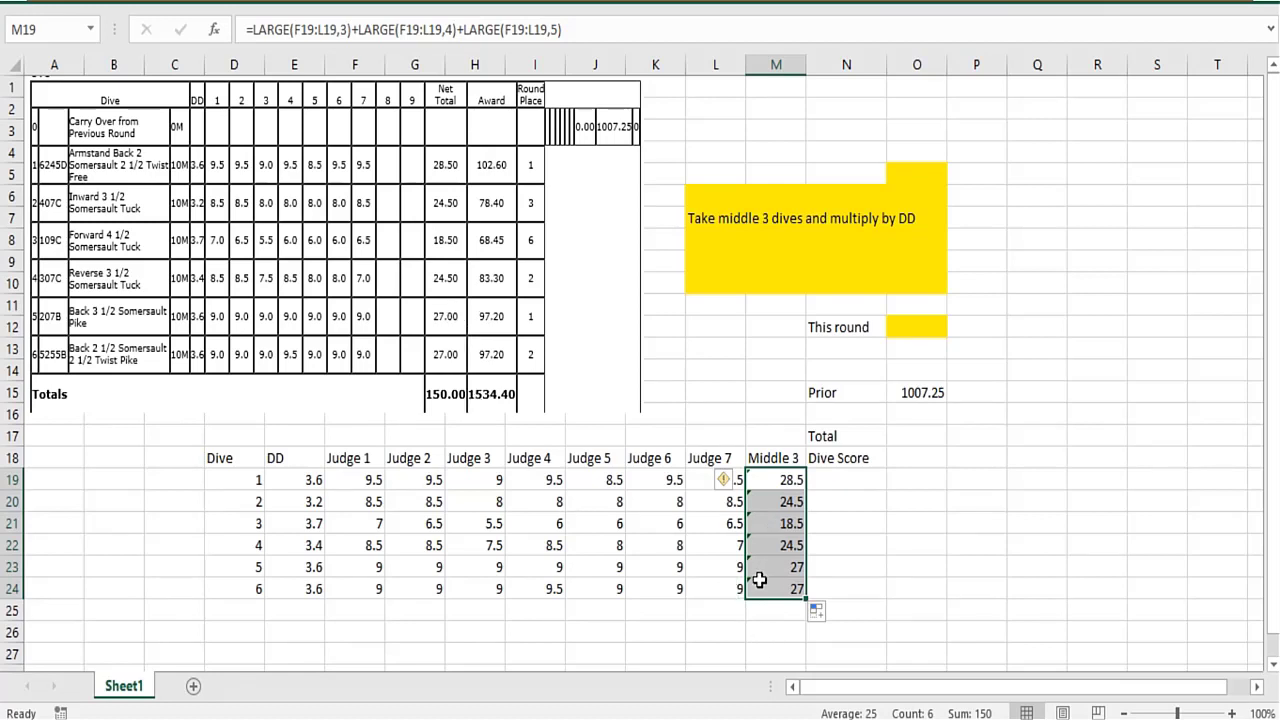
Calculate the first dive score in N19 as =E19*M19 and fill the formula down through N24
{"action": "left_click", "coordinate": [834, 482]}
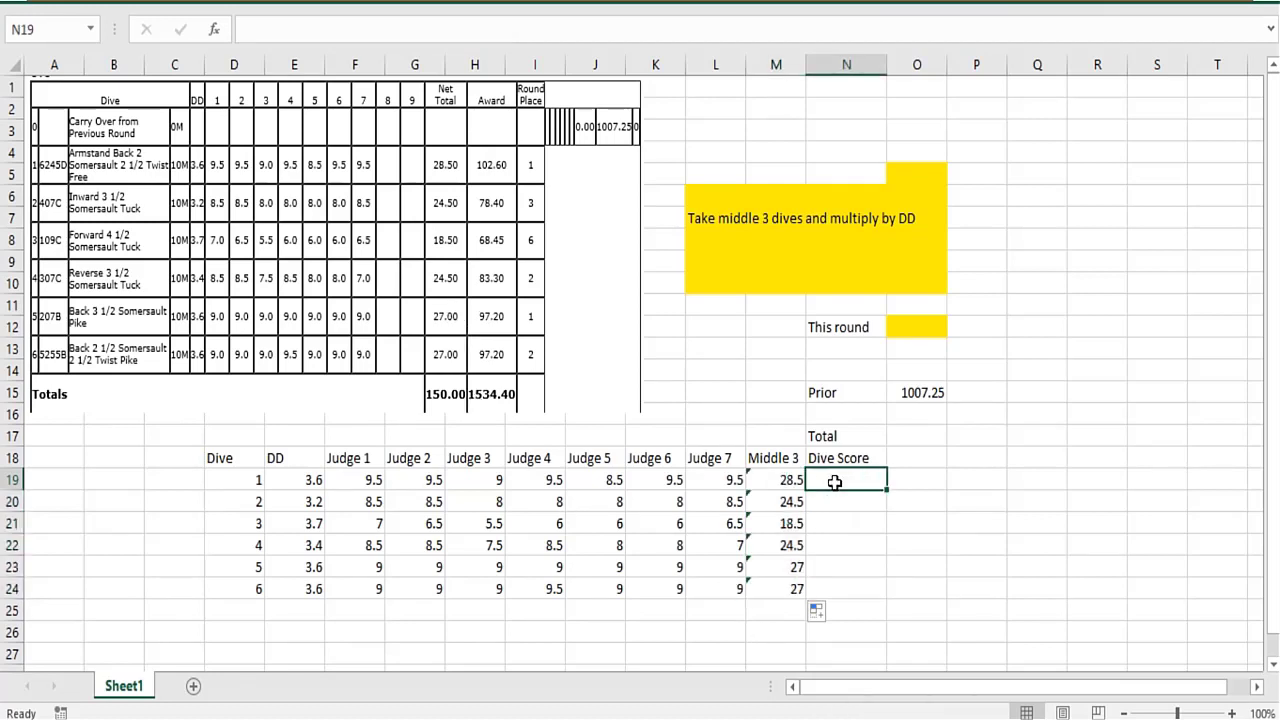
{"action": "type", "text": "="}
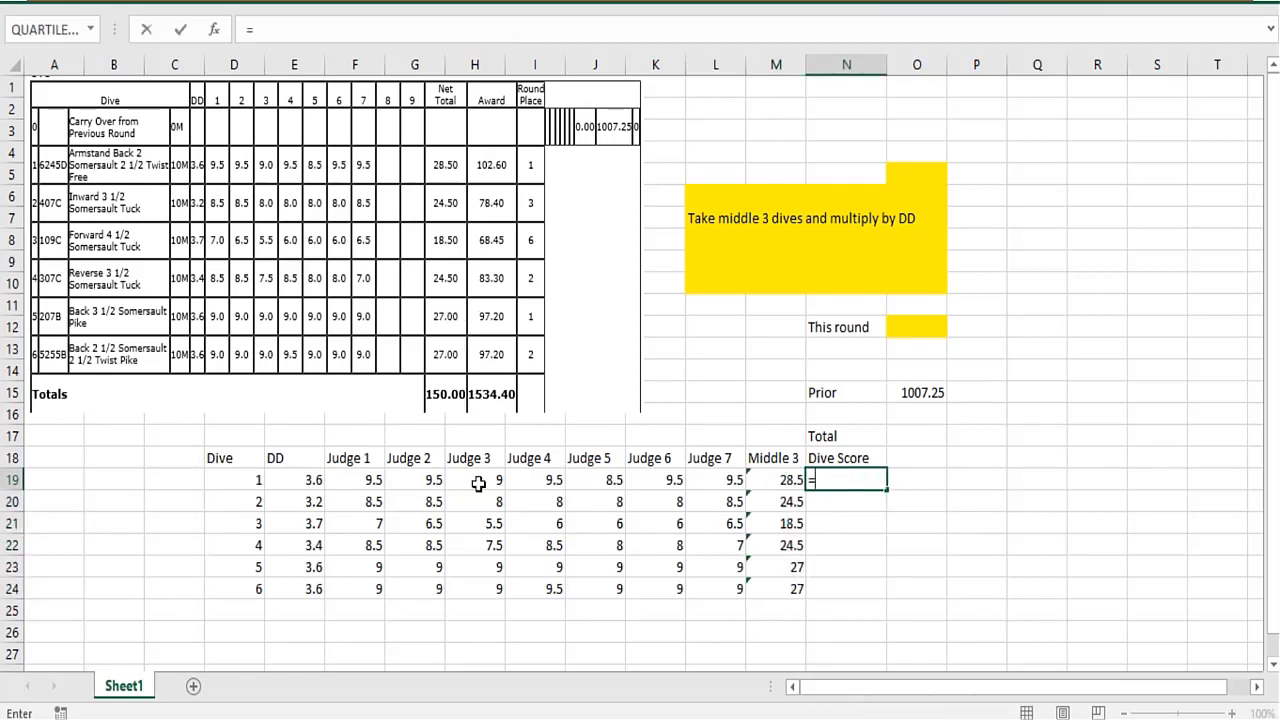
{"action": "left_click", "coordinate": [313, 481]}
{"action": "type", "text": "*"}
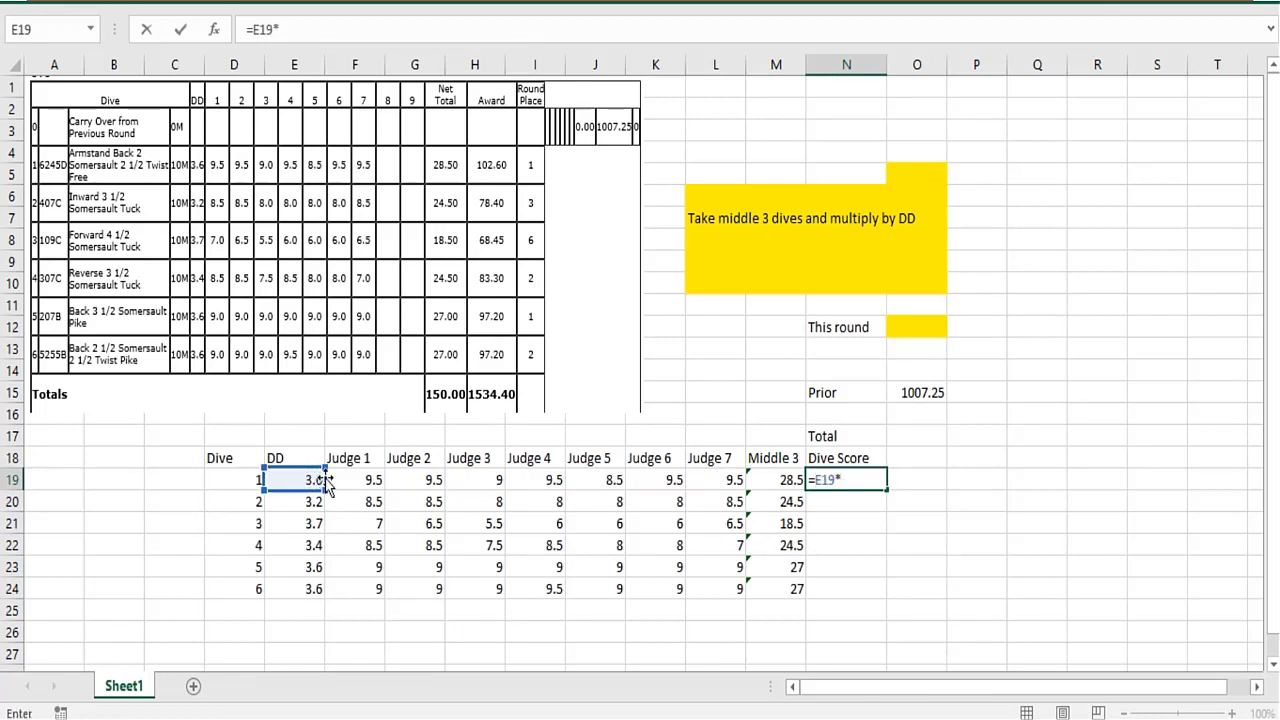
{"action": "left_click", "coordinate": [770, 479]}
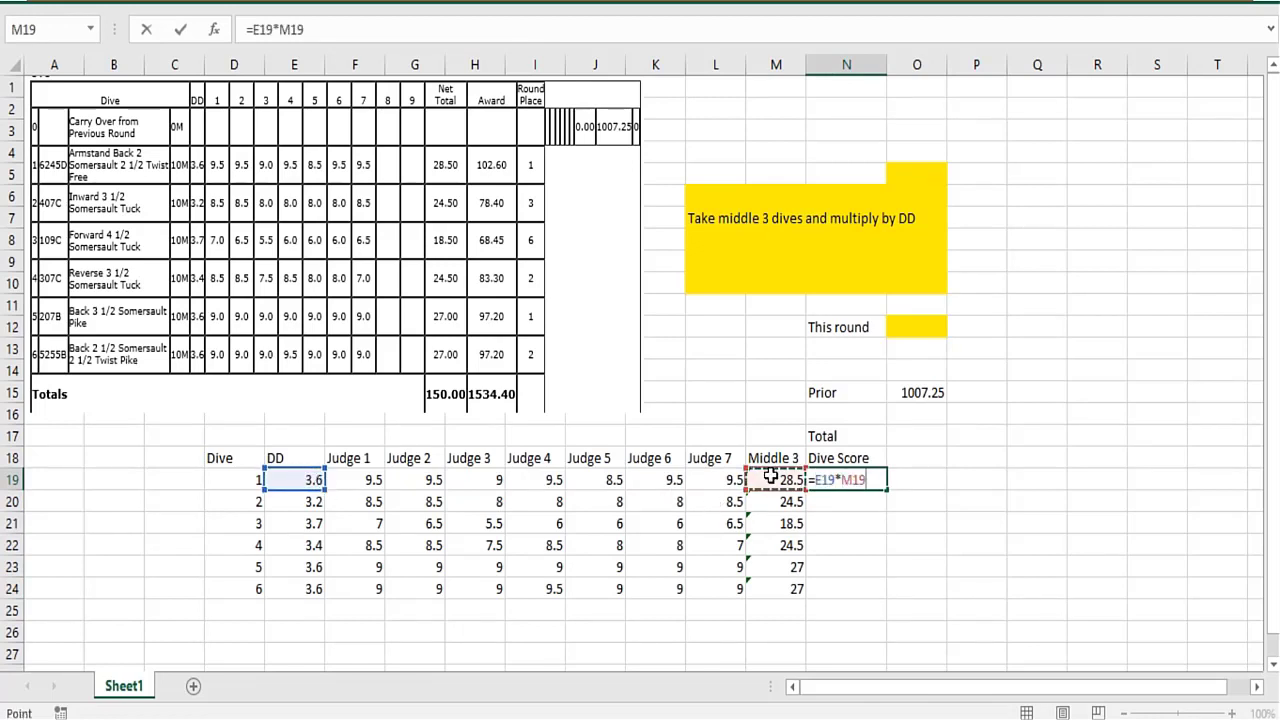
{"action": "key", "text": "Return"}
{"action": "left_click", "coordinate": [873, 481]}
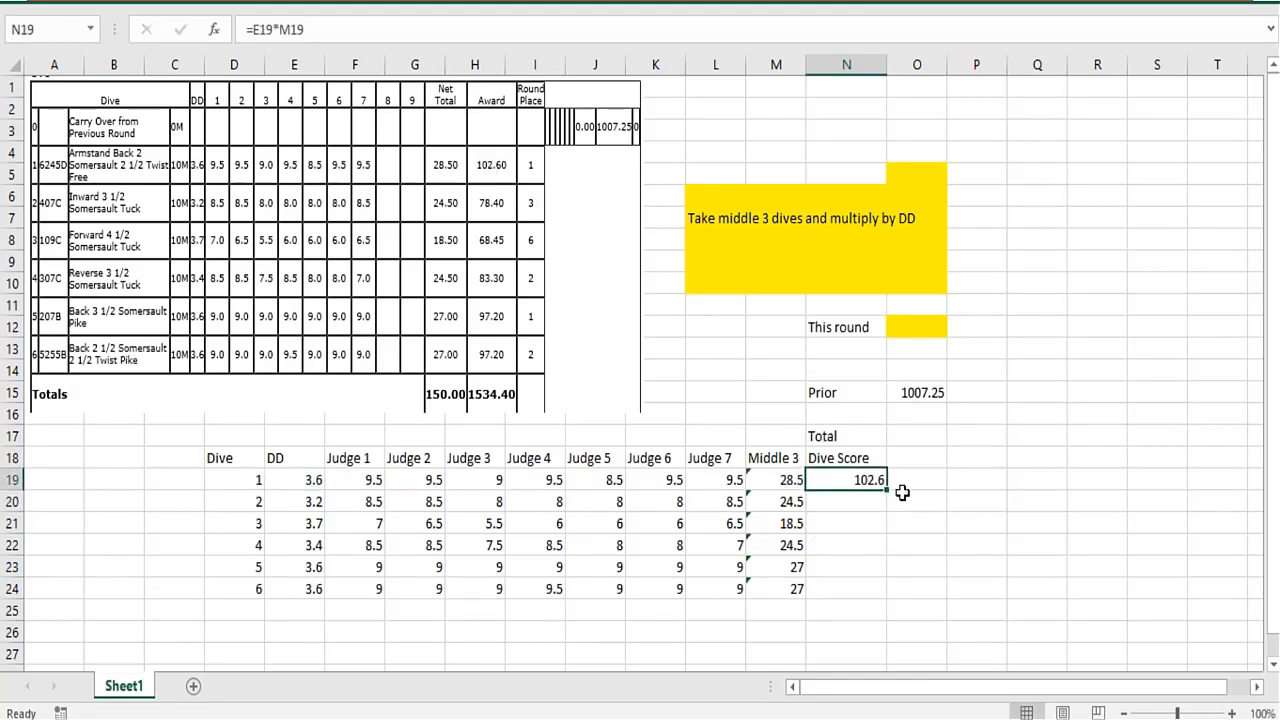
{"action": "left_click_drag", "start_coordinate": [887, 490], "coordinate": [868, 600]}
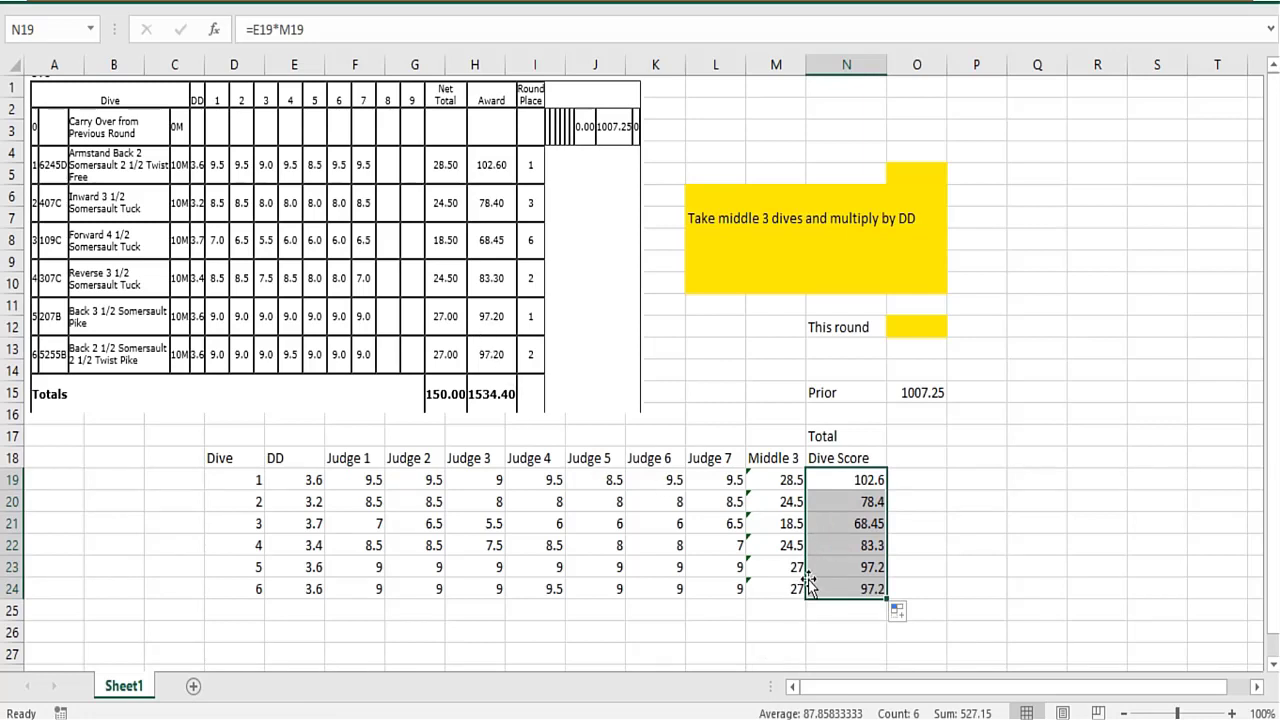
Total this round's dive scores in O12 with =SUM(N19:N24)
{"action": "left_click", "coordinate": [912, 328]}
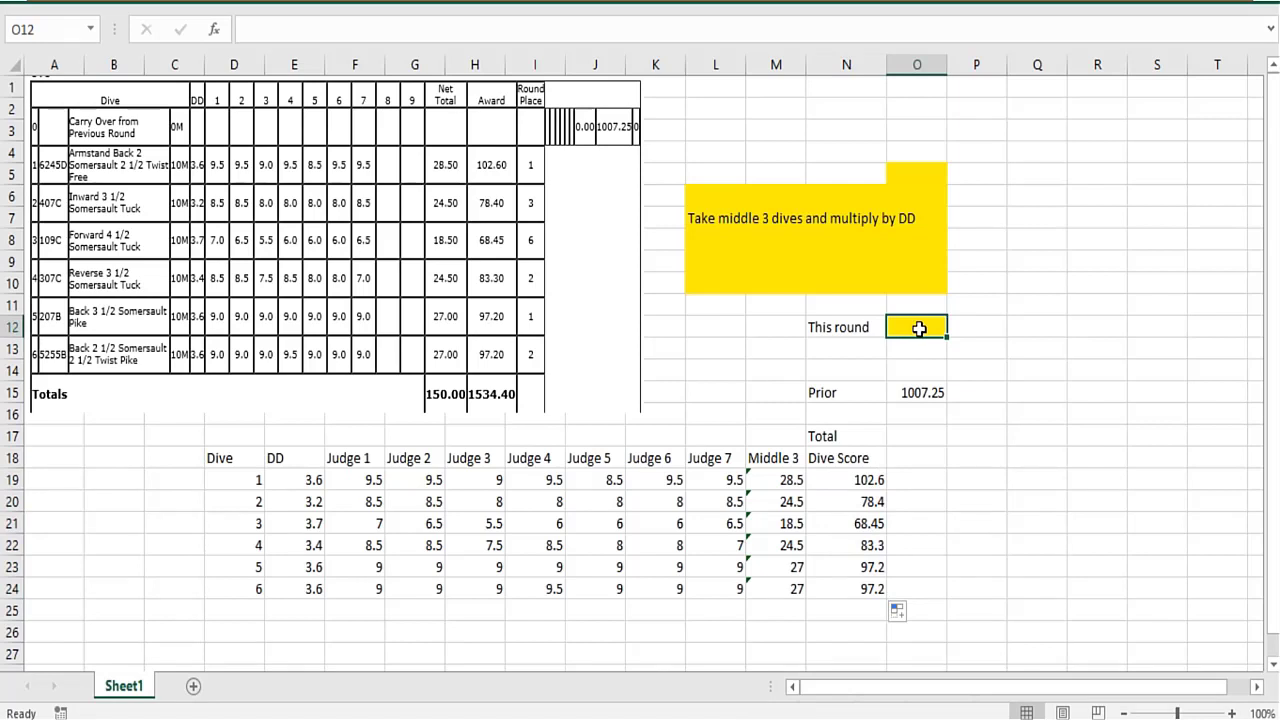
{"action": "type", "text": "=sum("}
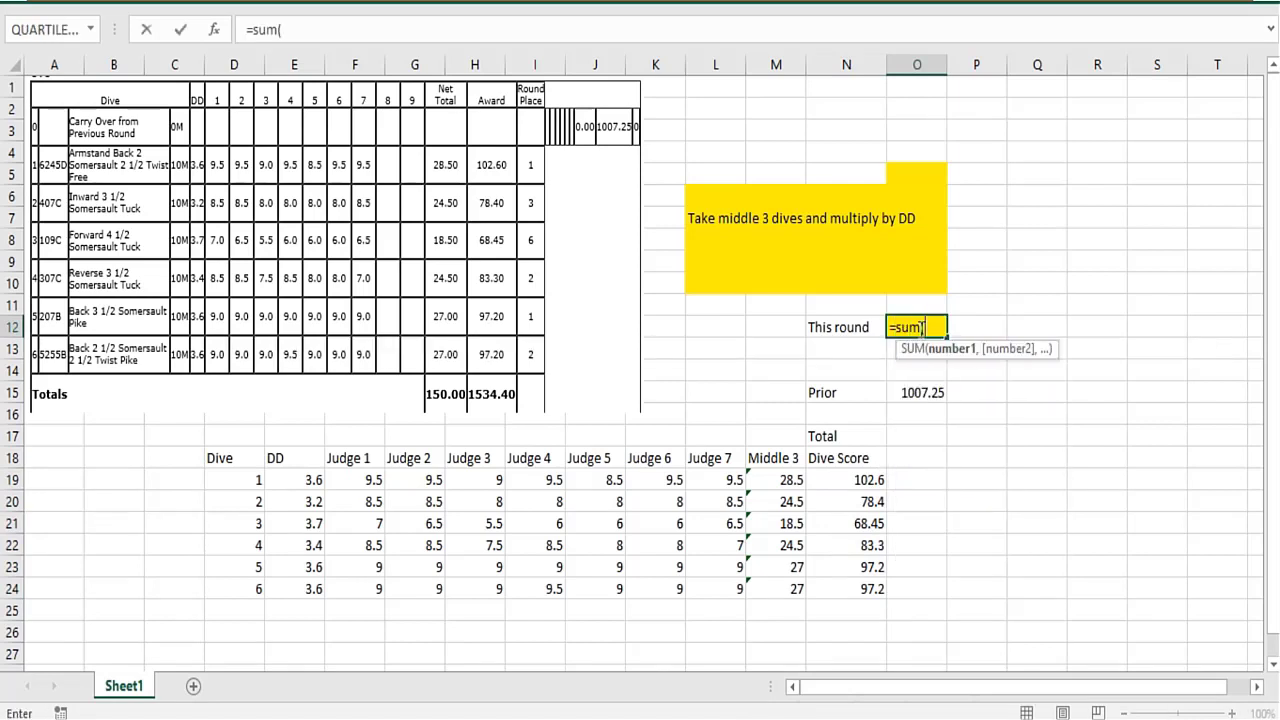
{"action": "left_click_drag", "start_coordinate": [862, 481], "coordinate": [870, 590]}
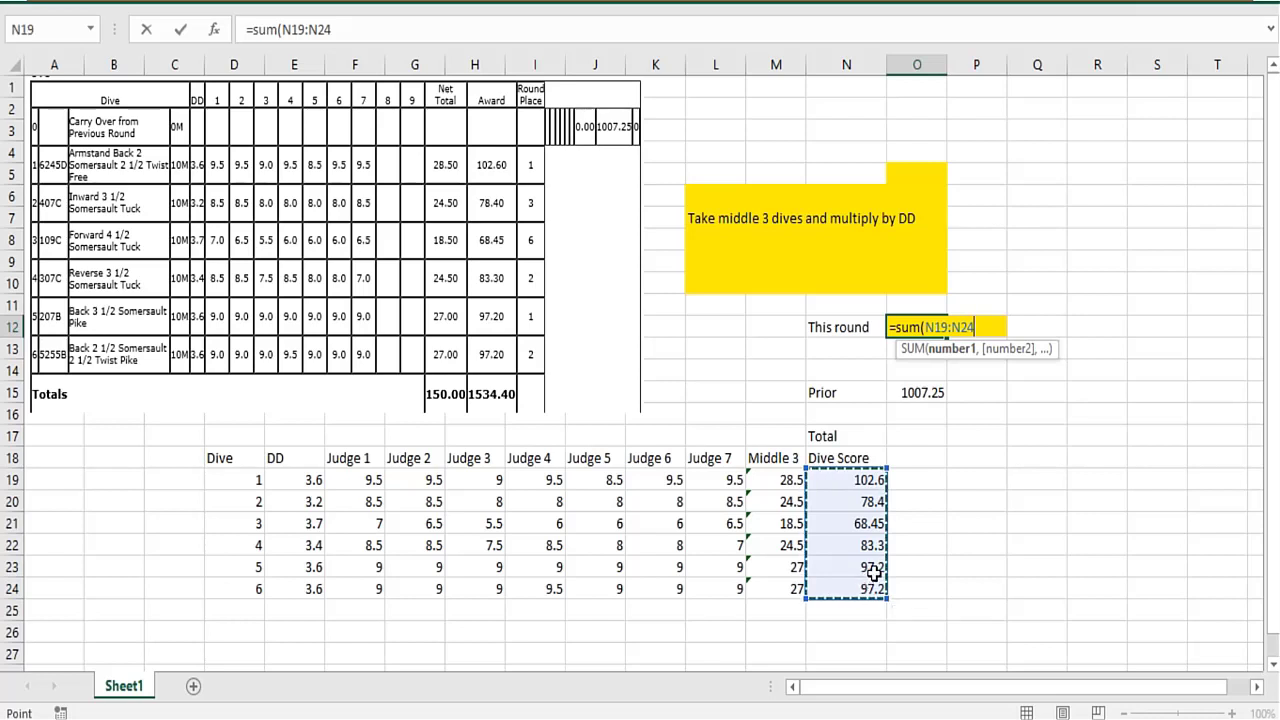
{"action": "type", "text": ")"}
{"action": "key", "text": "Return"}
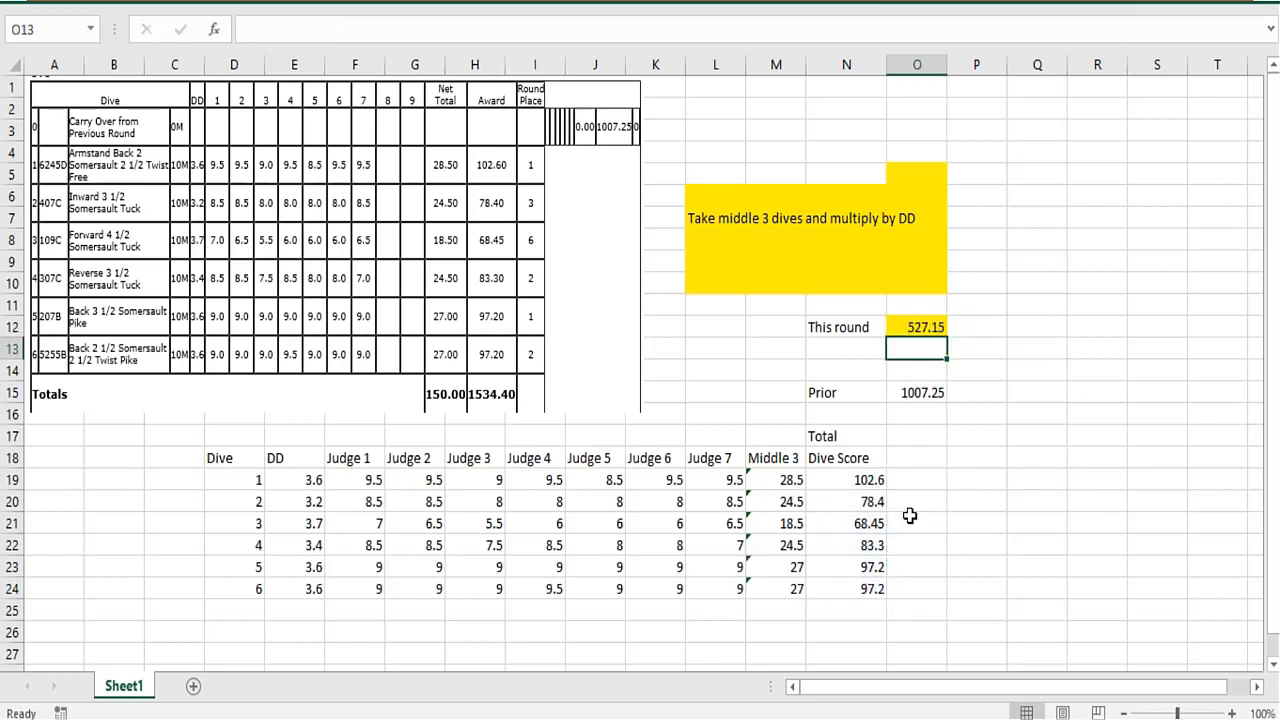
Add this round's score and the prior score in O17 with =SUM(O12,O15)
{"action": "left_click", "coordinate": [906, 435]}
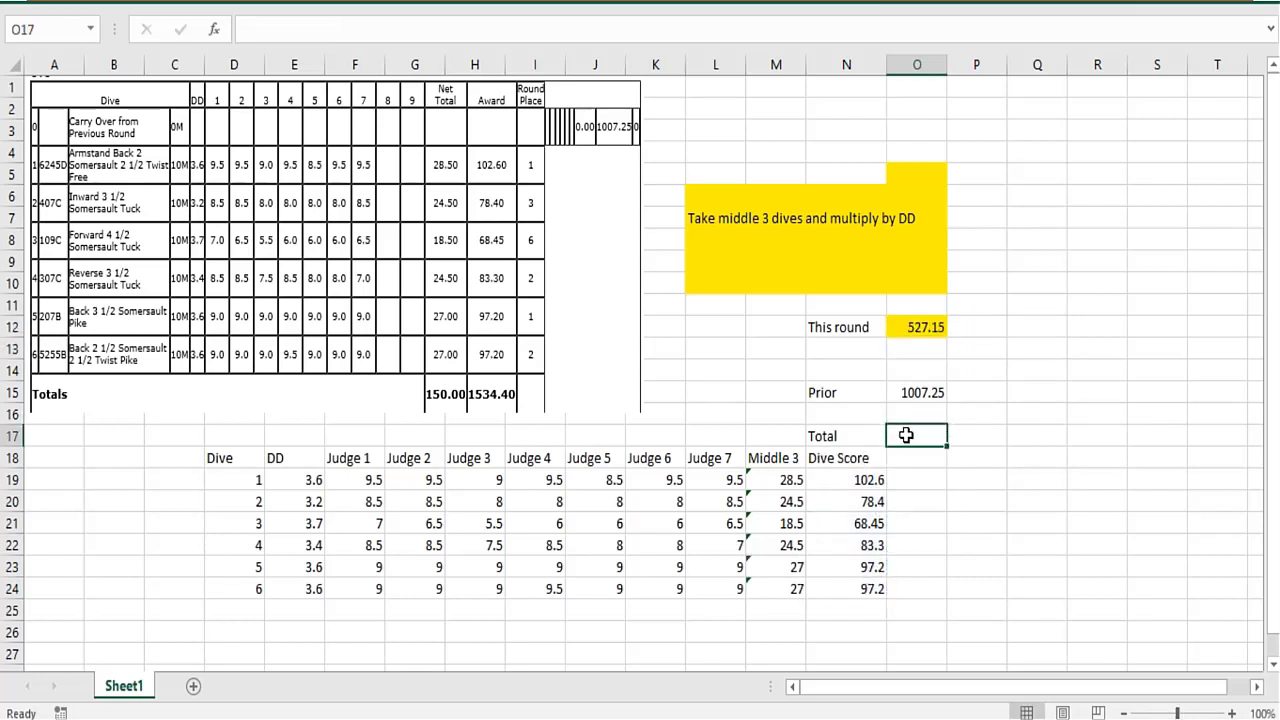
{"action": "type", "text": "=sum("}
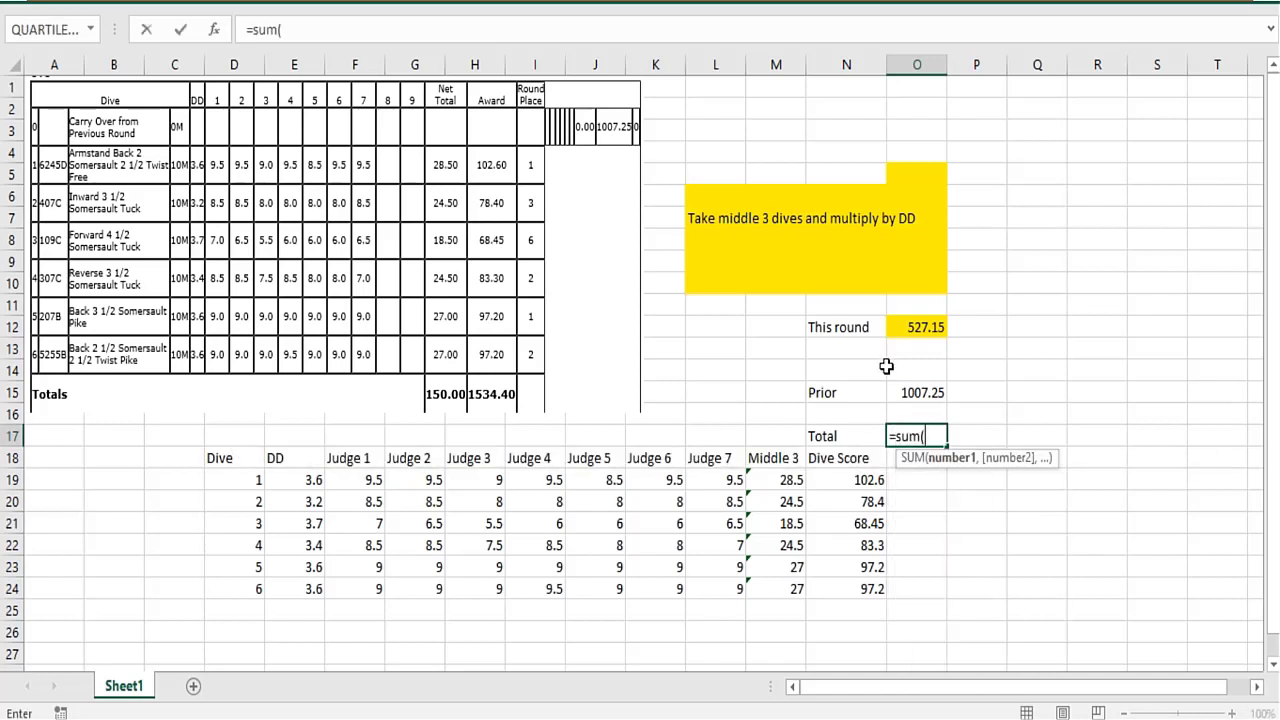
{"action": "left_click", "coordinate": [915, 327]}
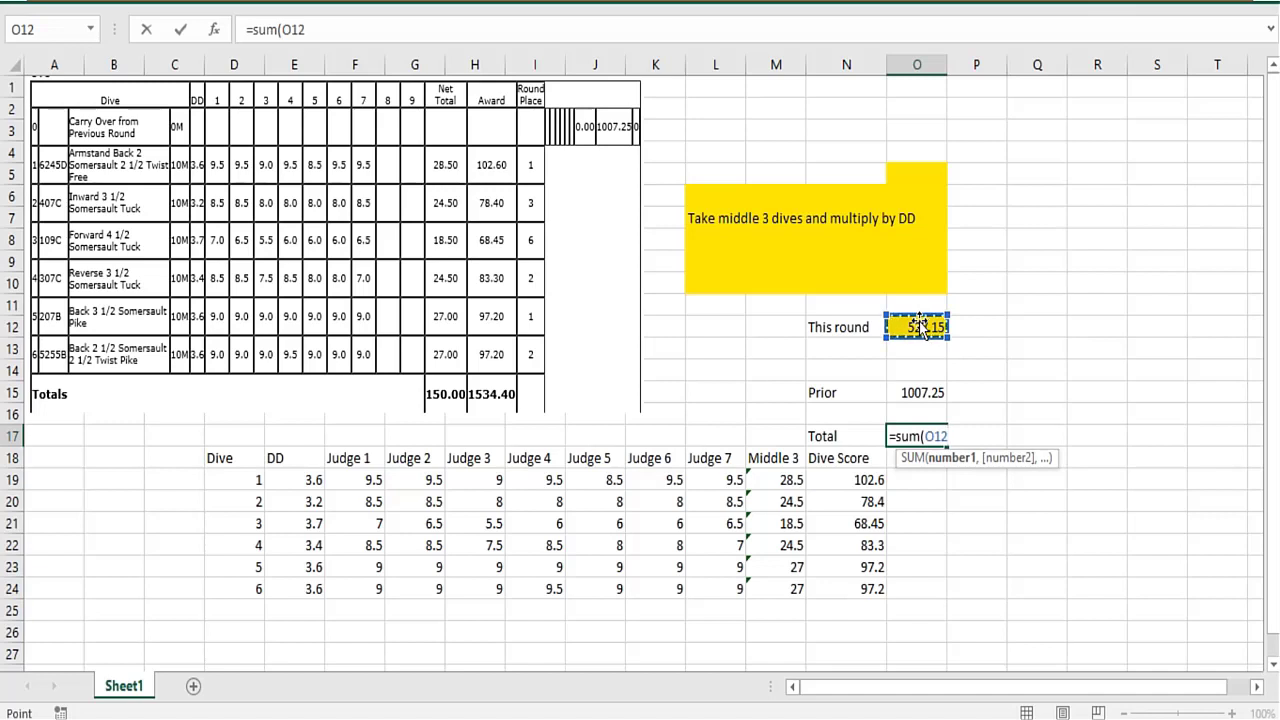
{"action": "type", "text": ","}
{"action": "left_click", "coordinate": [899, 392]}
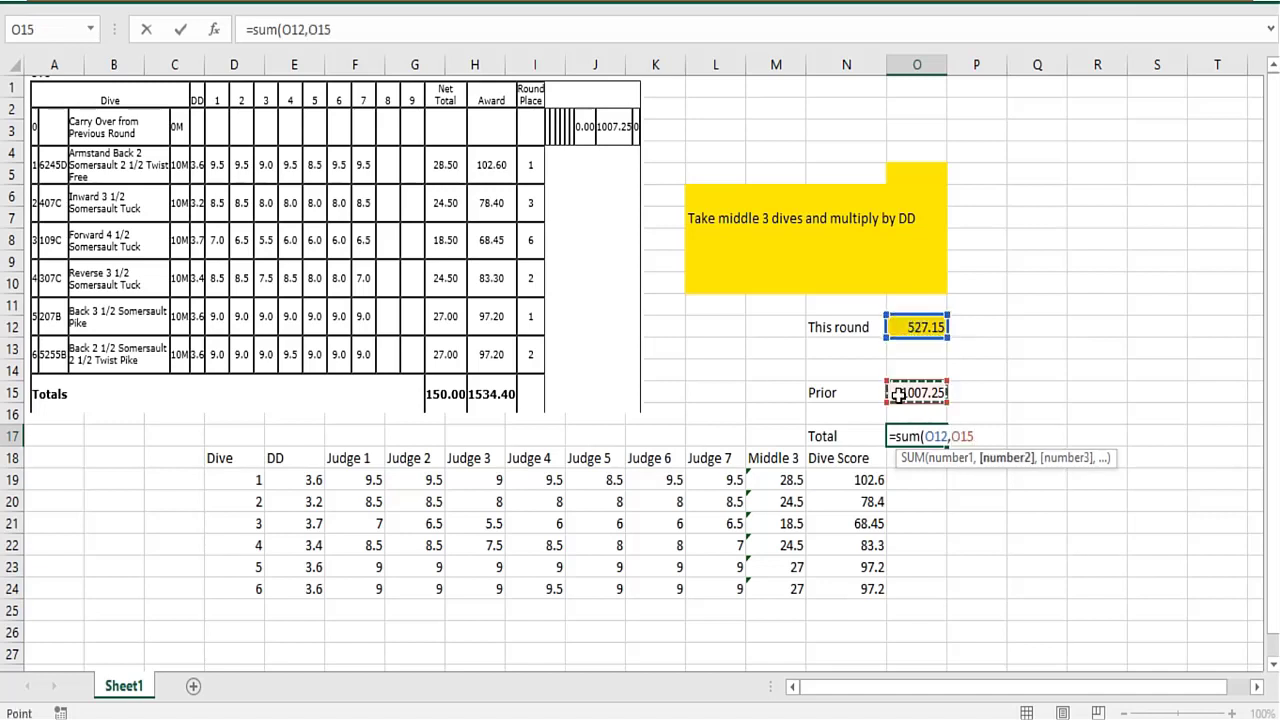
{"action": "type", "text": ")"}
{"action": "key", "text": "Return"}
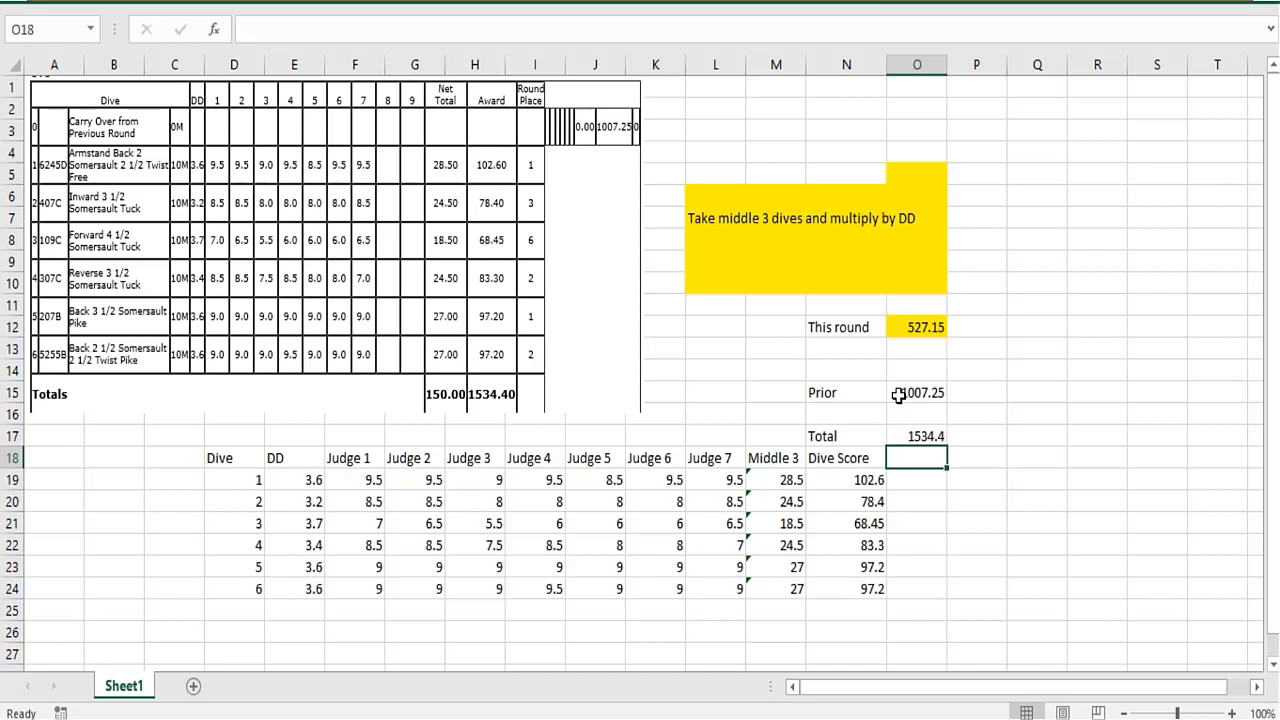
{"action": "type", "text": "q"}
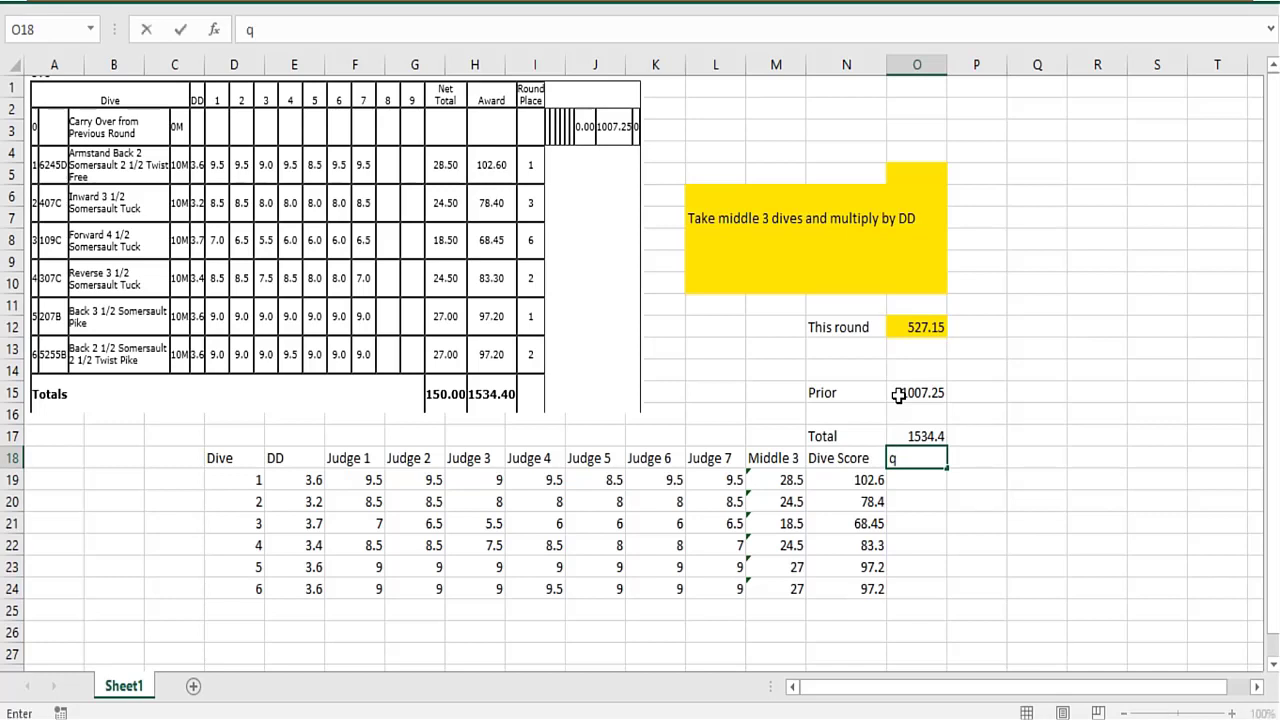
{"action": "key", "text": "BackSpace"}
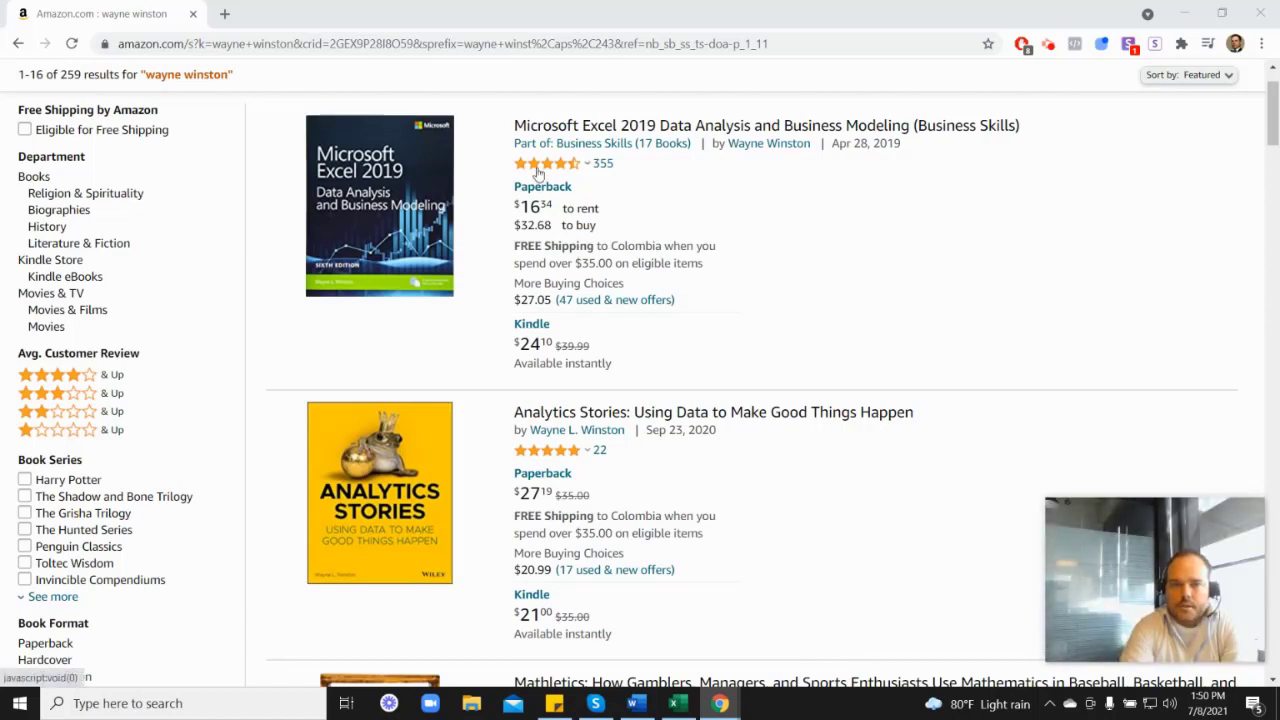
Look through the Amazon book results down to Marketing Analytics and back up to Analytics Stories
{"action": "mouse_move", "coordinate": [544, 171]}
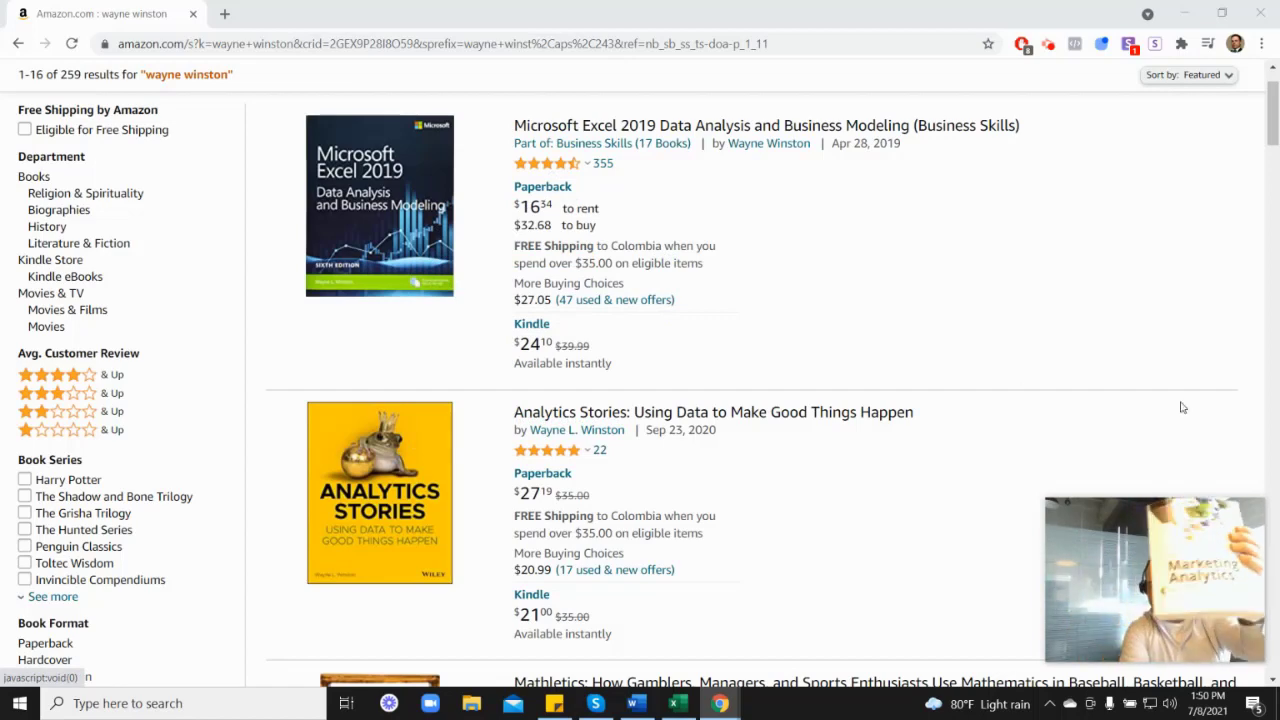
{"action": "scroll", "coordinate": [1117, 397], "scroll_direction": "down", "scroll_amount": 6}
{"action": "scroll", "coordinate": [622, 488], "scroll_direction": "down", "scroll_amount": 1}
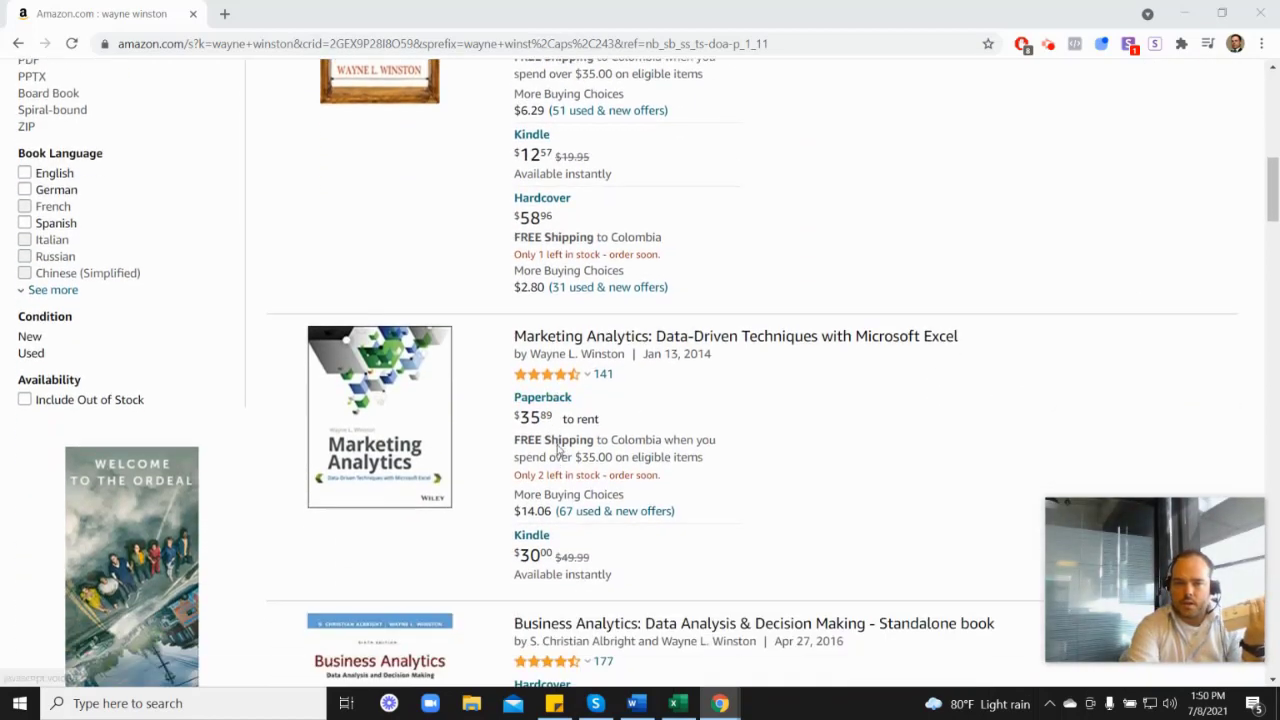
{"action": "mouse_move", "coordinate": [566, 376]}
{"action": "scroll", "coordinate": [745, 381], "scroll_direction": "up", "scroll_amount": 3}
{"action": "scroll", "coordinate": [745, 381], "scroll_direction": "up", "scroll_amount": 3}
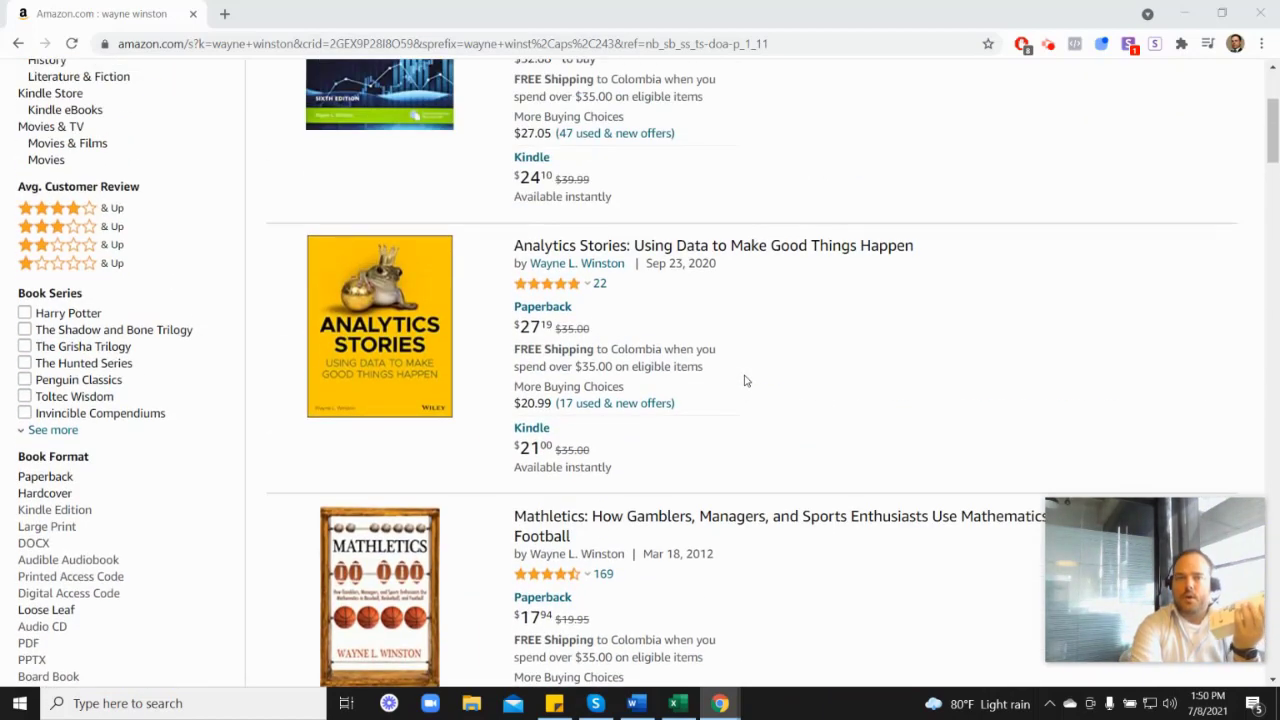